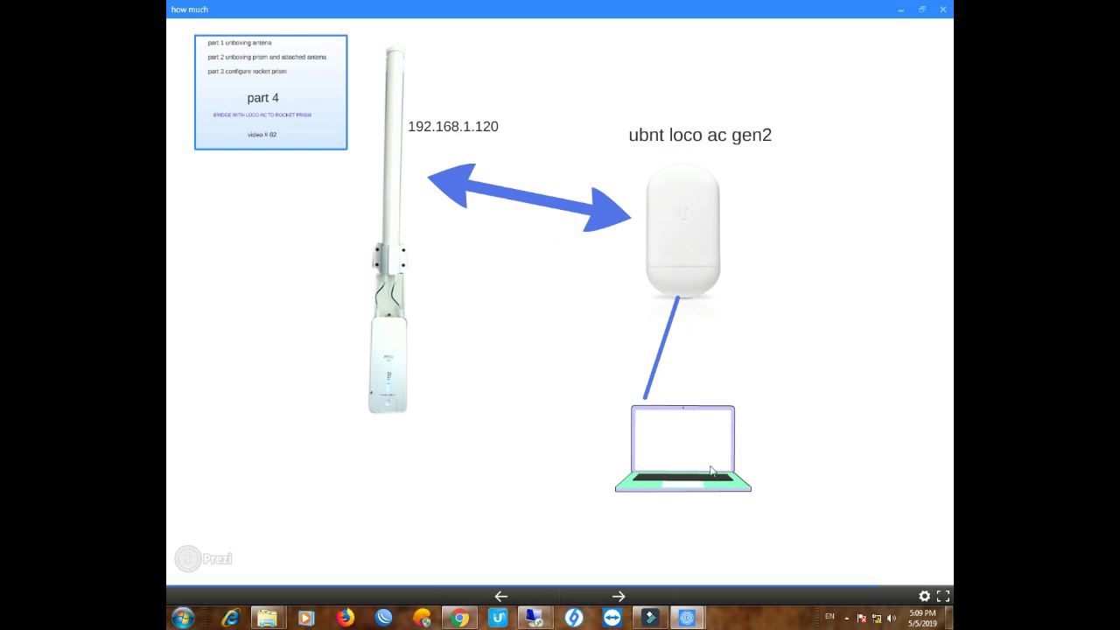
Advance the Prezi to the step showing the Loco moving from 192.168.1.20 to 192.168.1.121
key(Right)
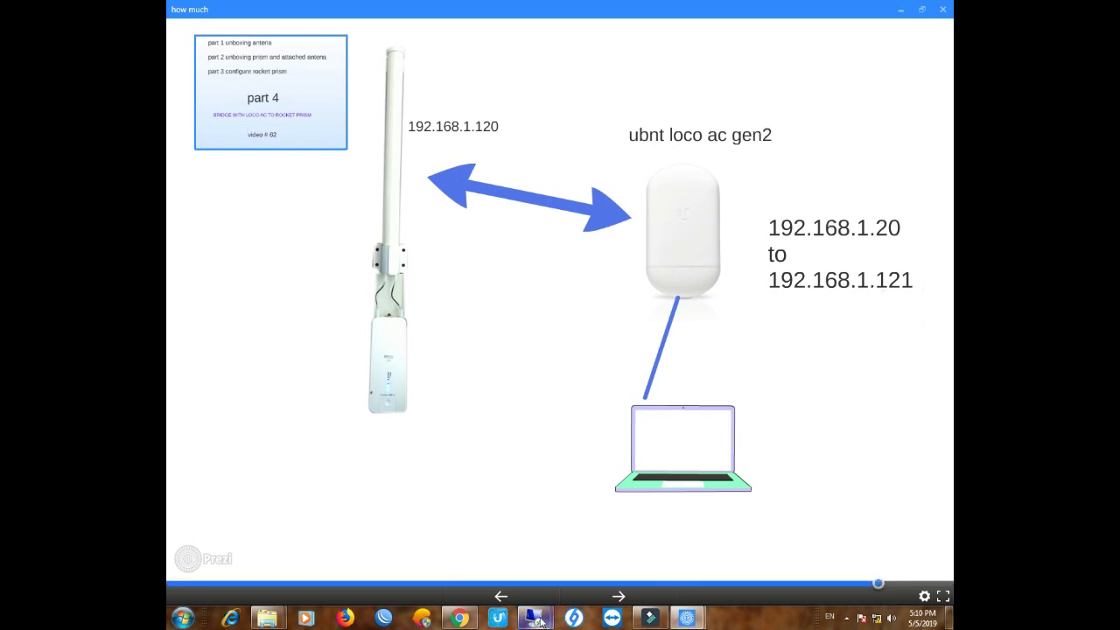
mouse_move(539, 621)
mouse_move(468, 538)
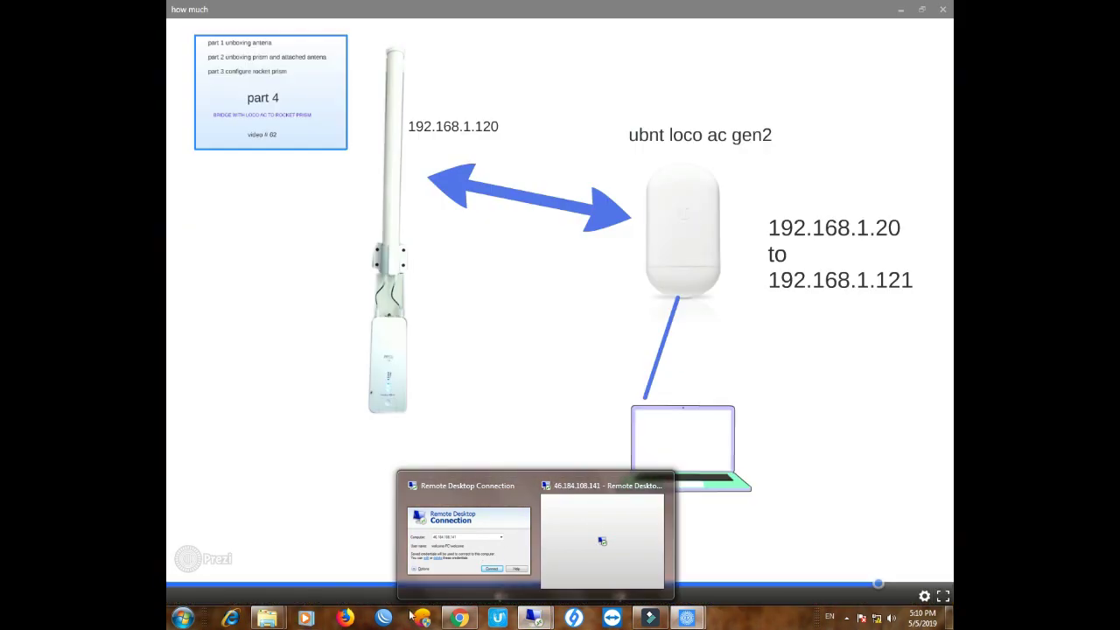
Reload 192.168.1.20 in Chrome and proceed past the certificate warning through Advanced
click(458, 617)
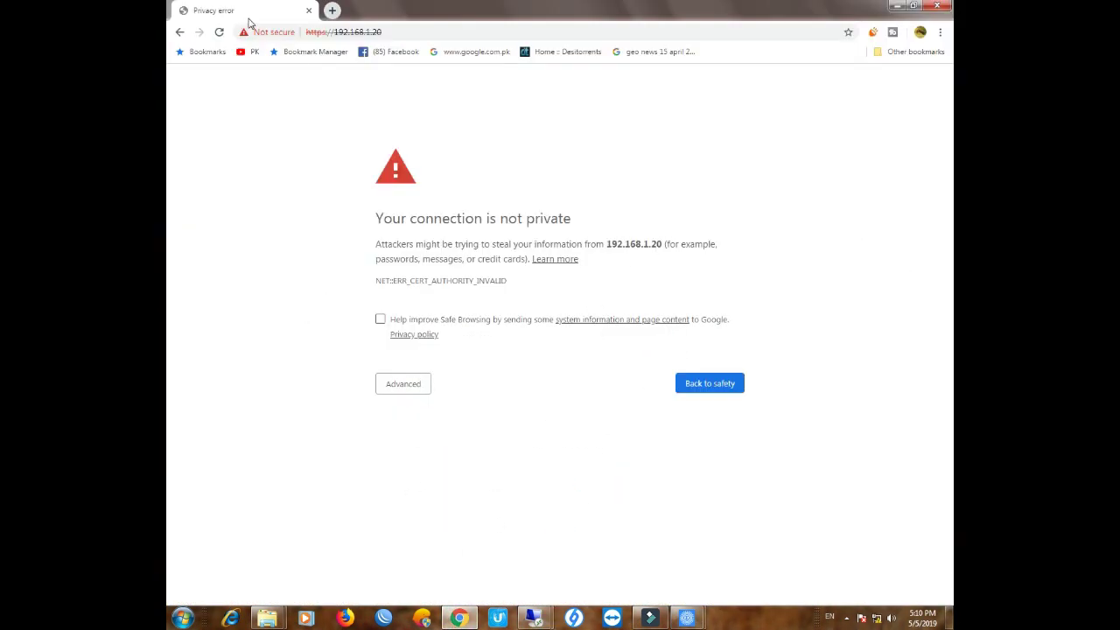
click(219, 32)
double_click(335, 35)
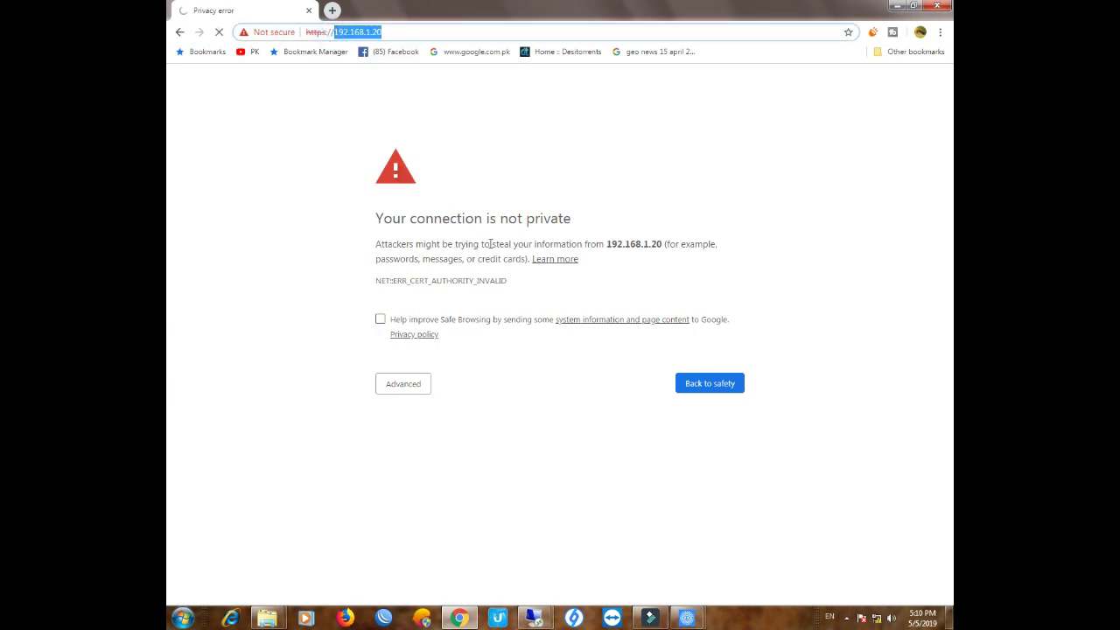
click(410, 387)
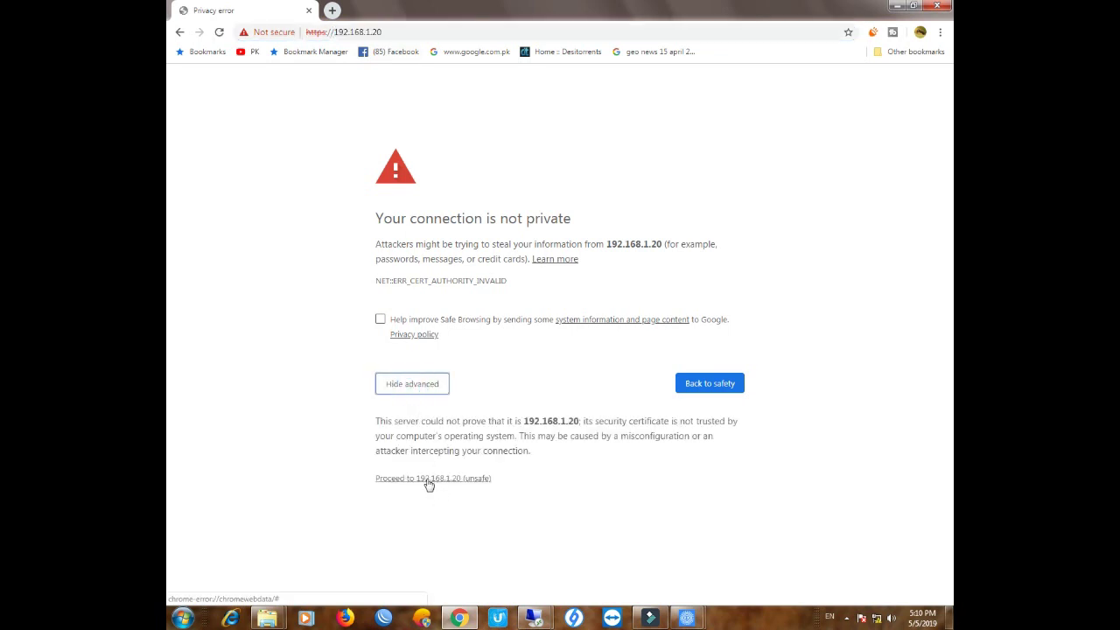
click(427, 479)
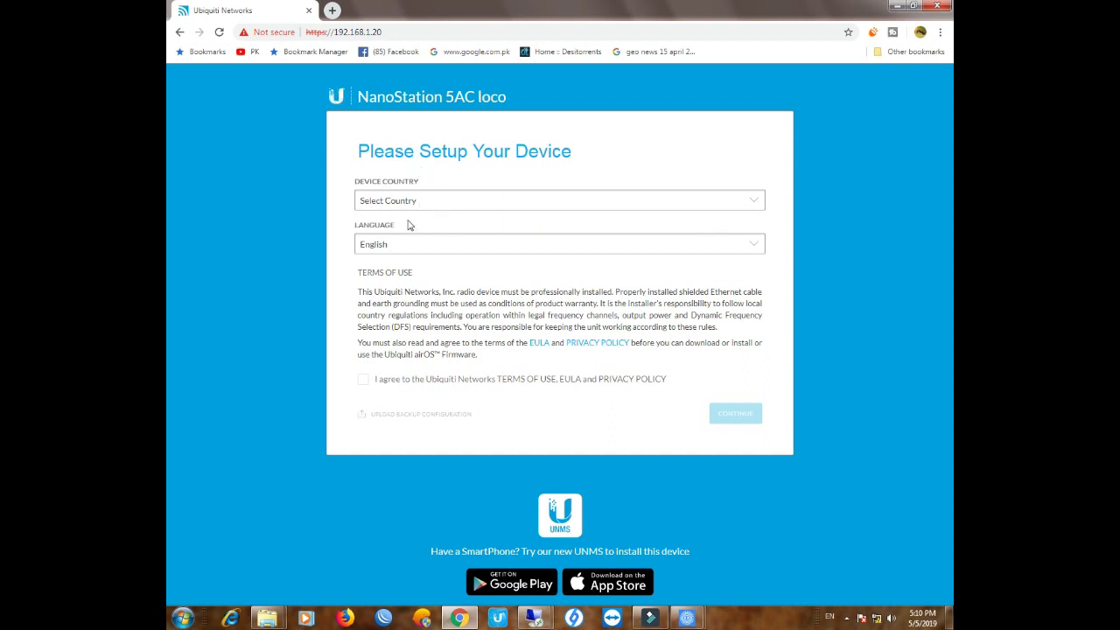
Choose Australia as the device country, accept the terms of use, and continue
click(528, 210)
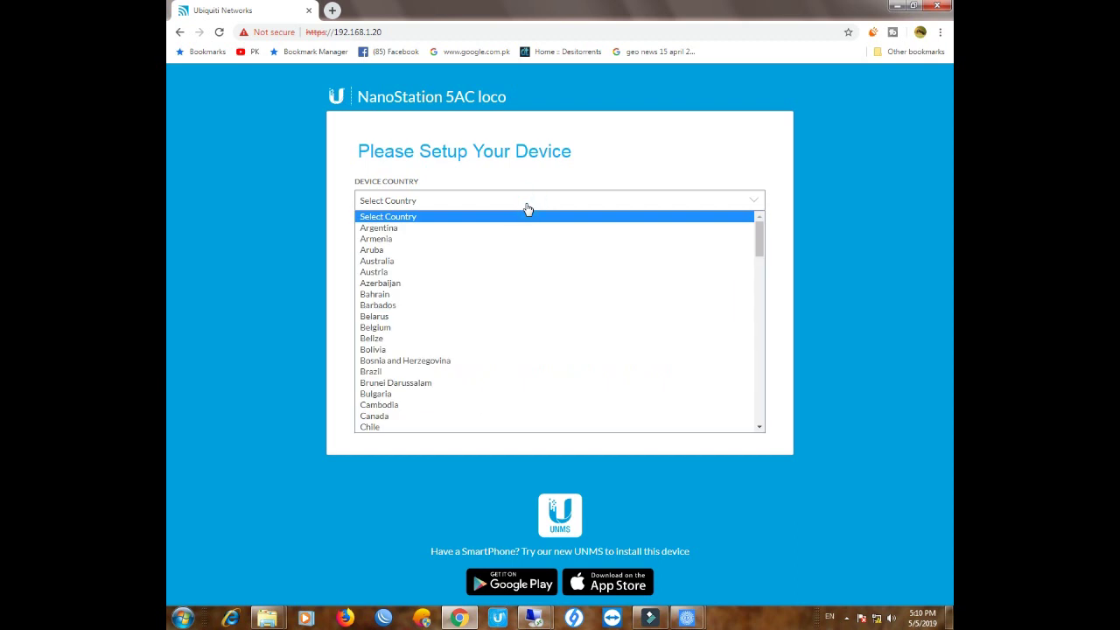
click(281, 180)
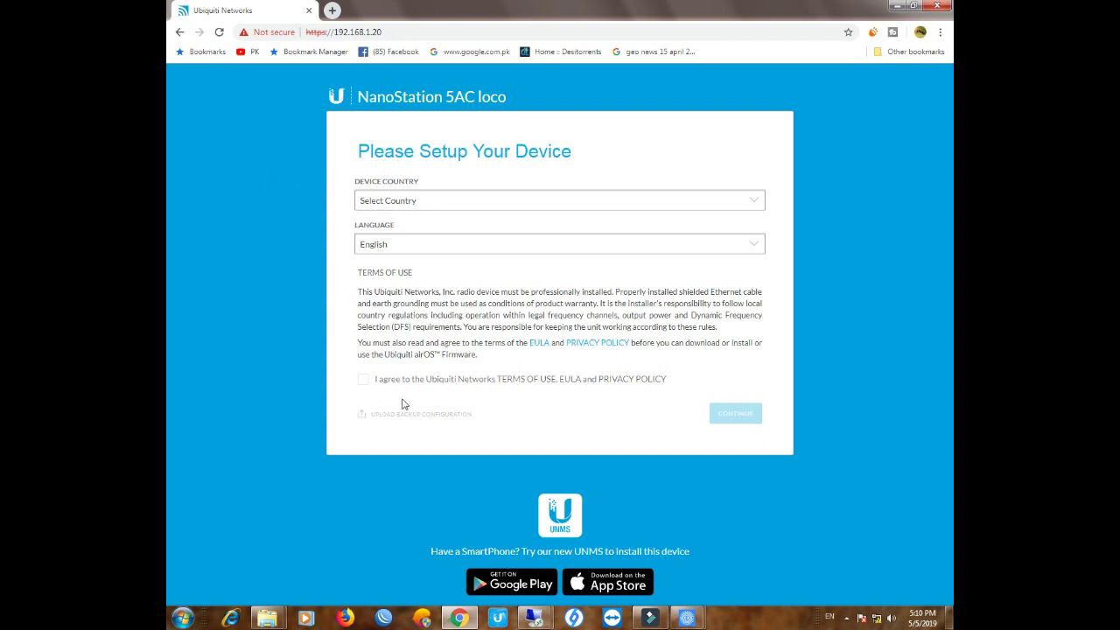
click(656, 209)
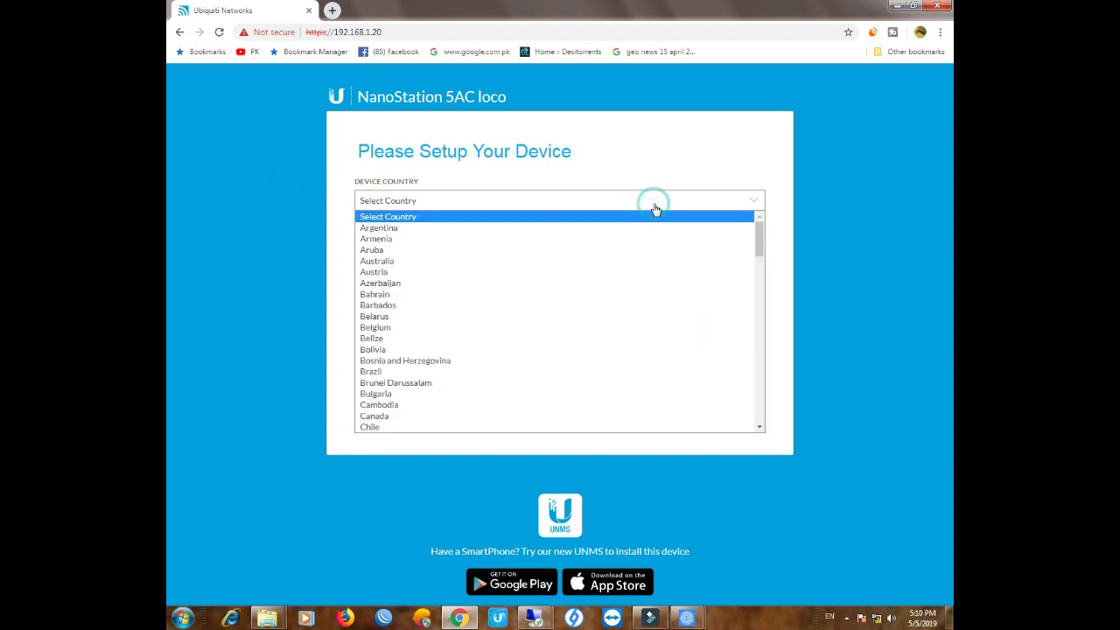
click(468, 260)
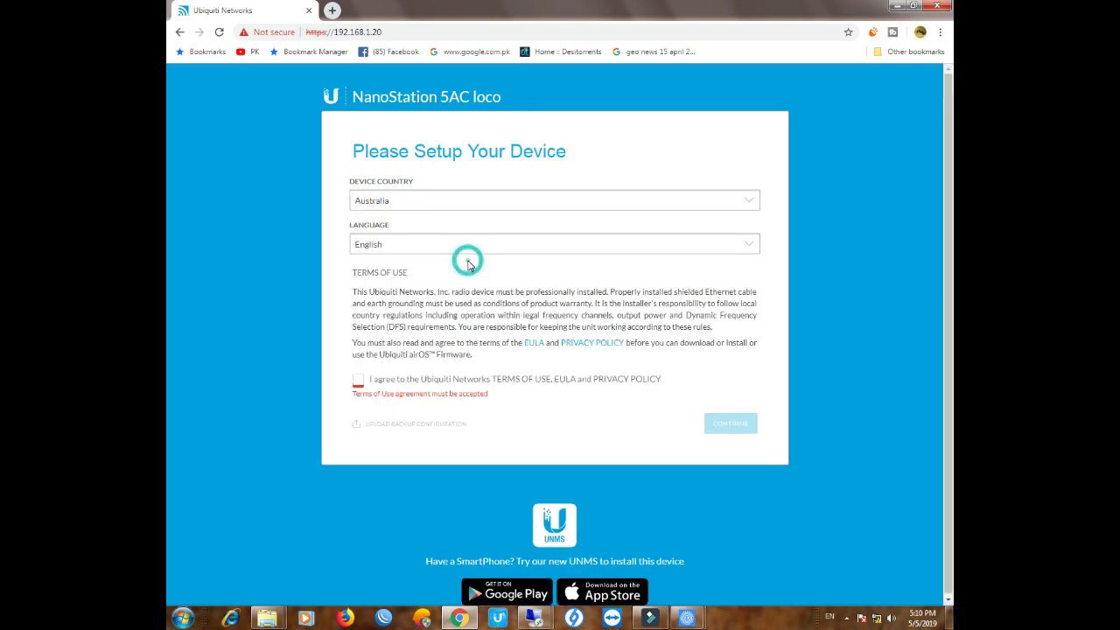
click(357, 380)
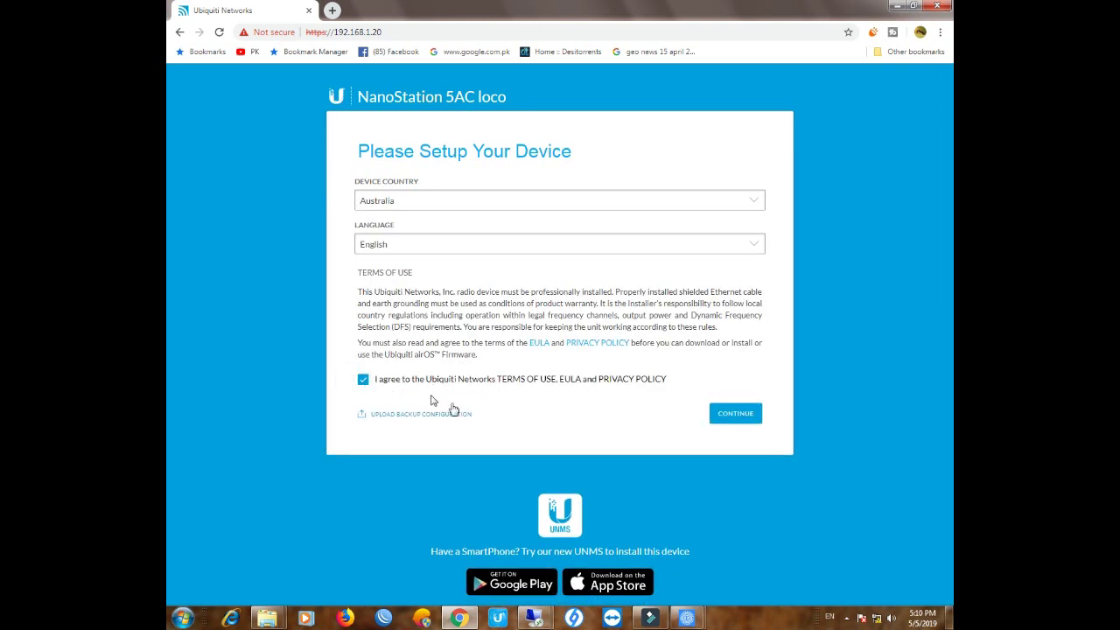
click(721, 414)
click(443, 202)
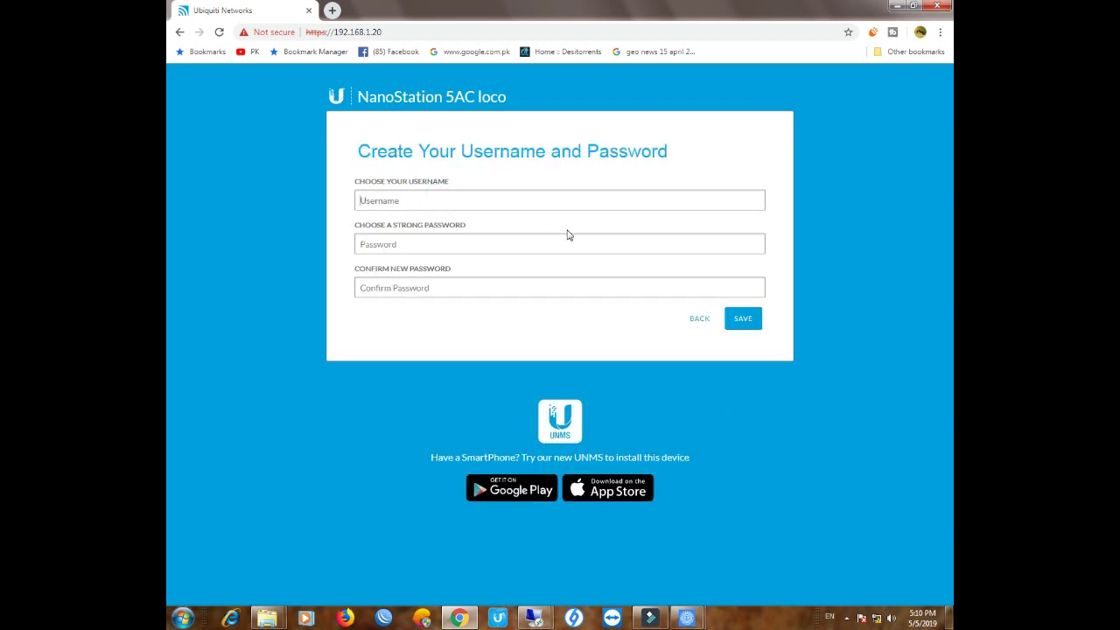
Enter a username, the account password and its confirmation, then save the login
text(u)
click(566, 231)
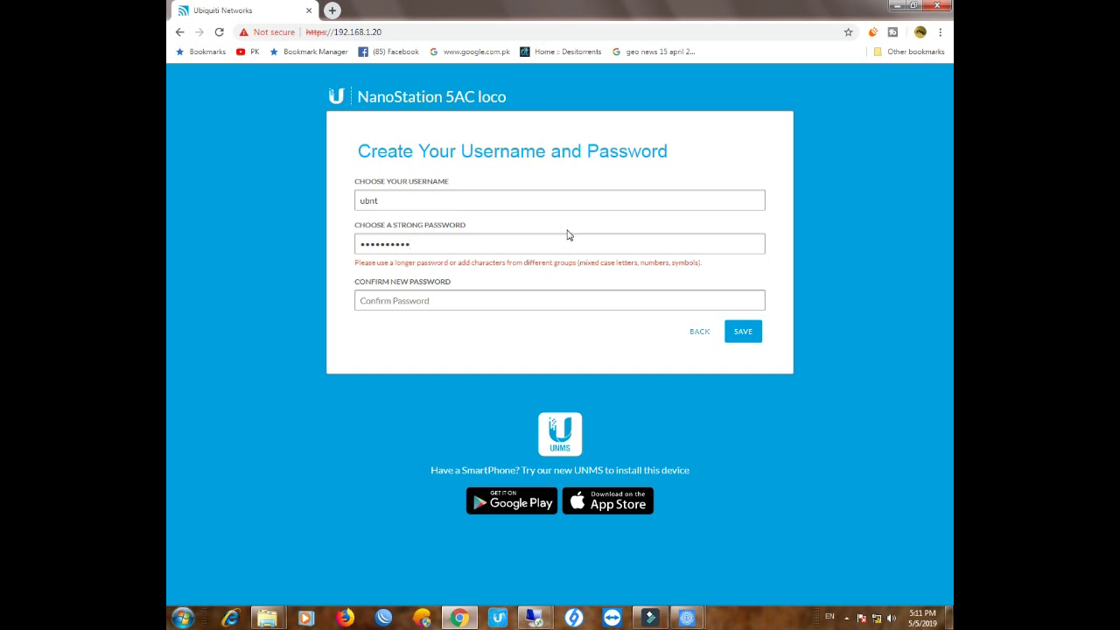
key(Tab)
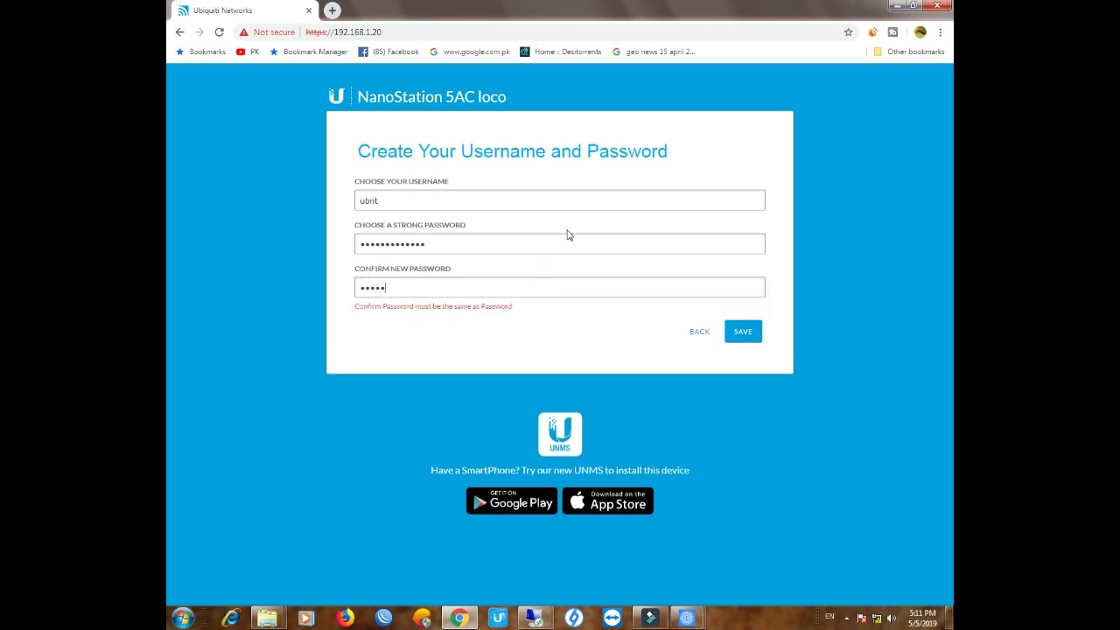
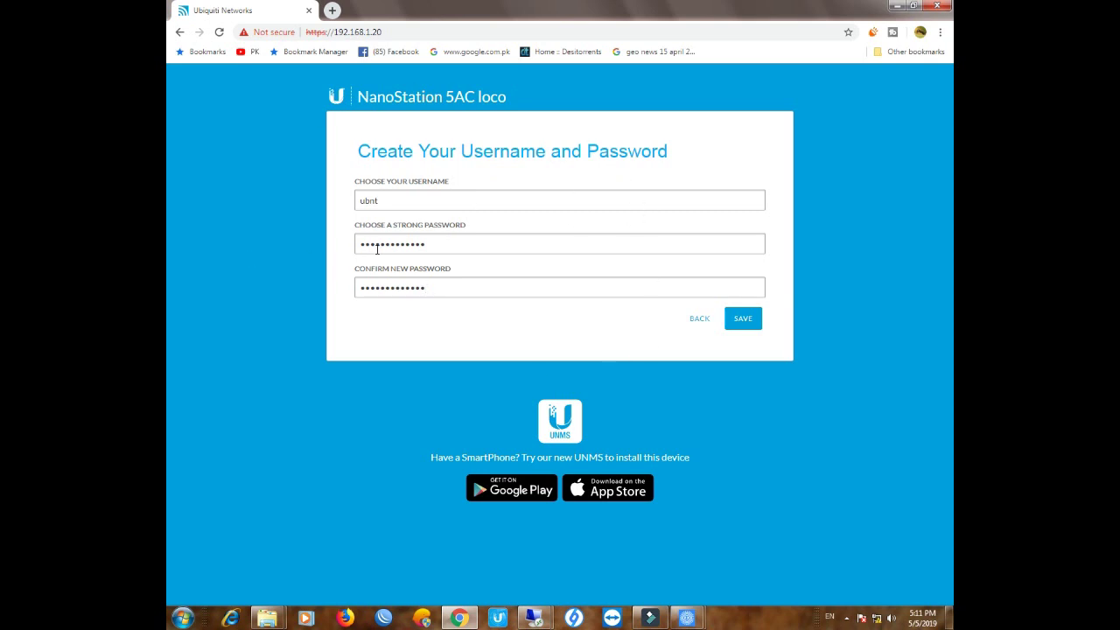
click(741, 321)
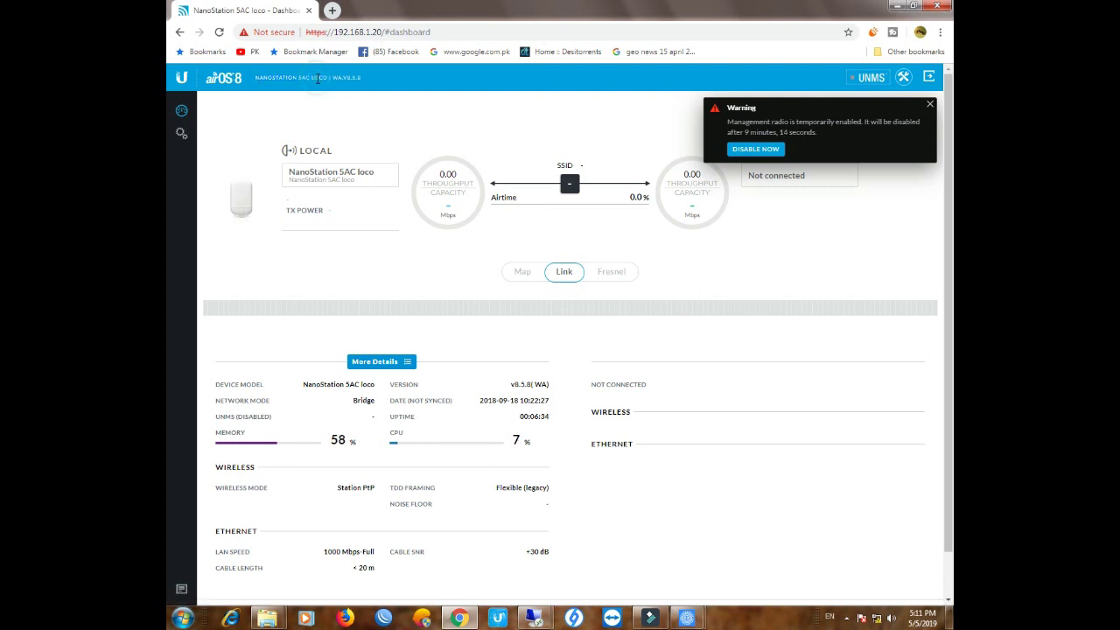
Close the management radio warning and go to the wireless Settings page
click(930, 106)
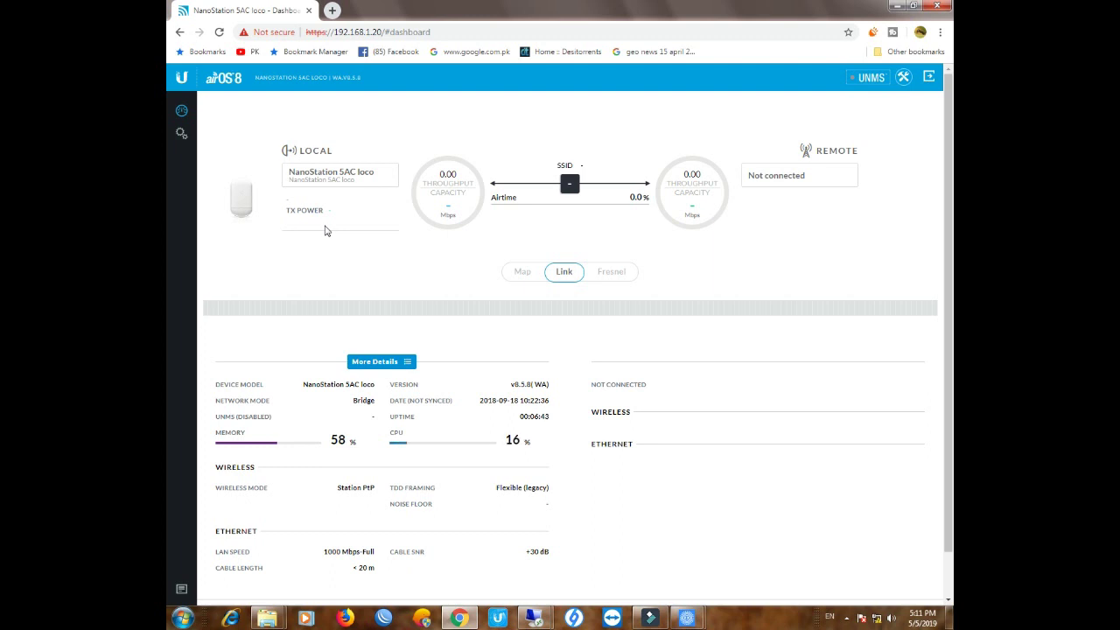
click(181, 133)
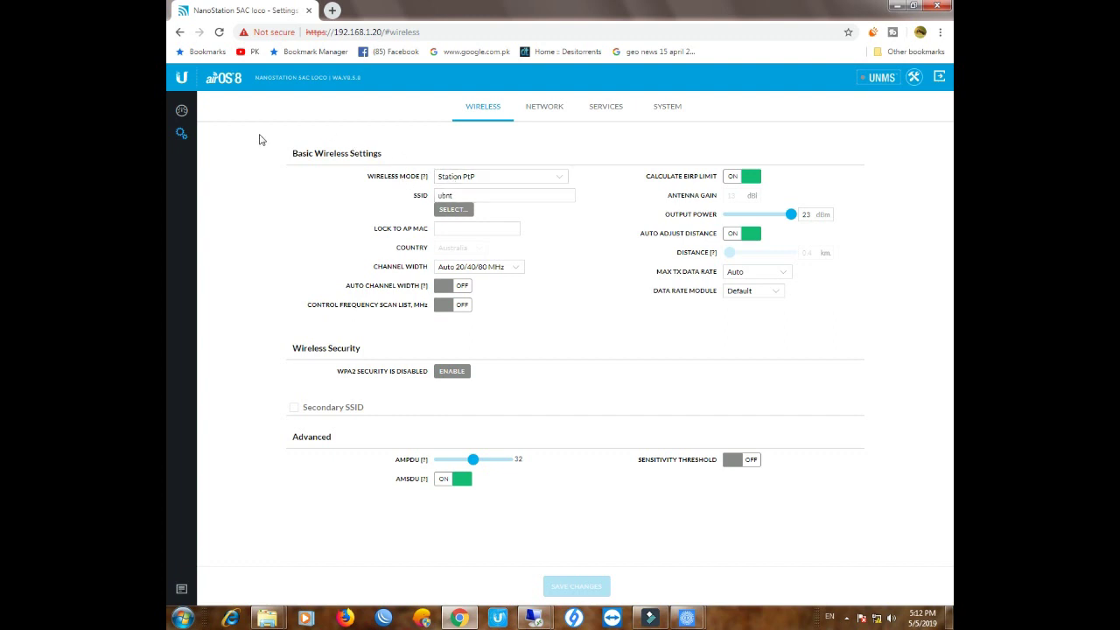
Pick Station PtMP from the Wireless Mode list instead of Station PtP
click(560, 179)
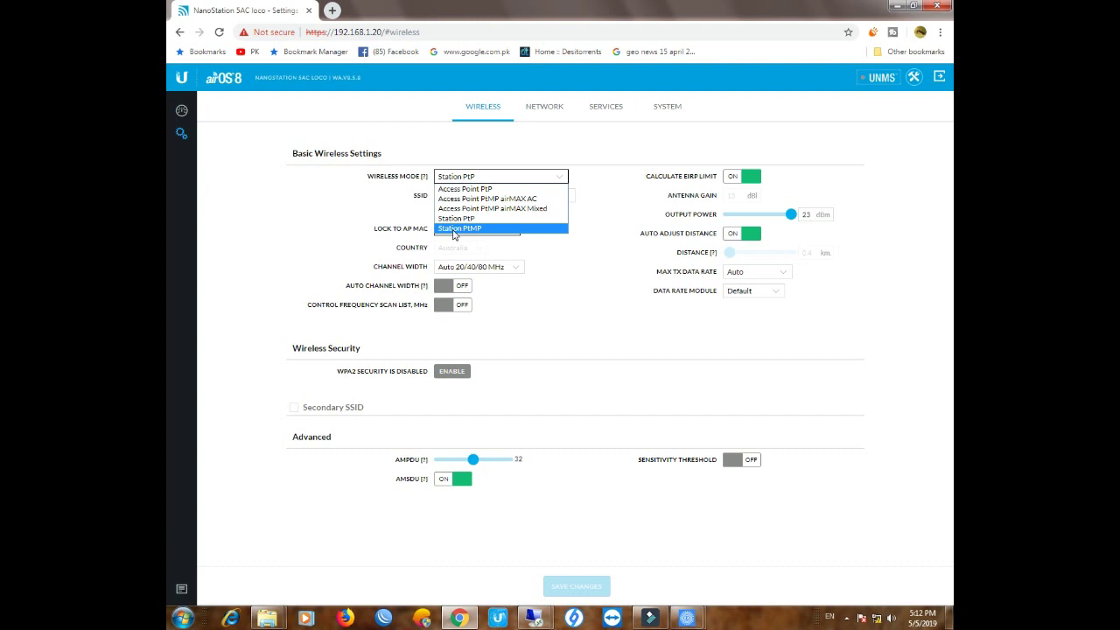
click(454, 230)
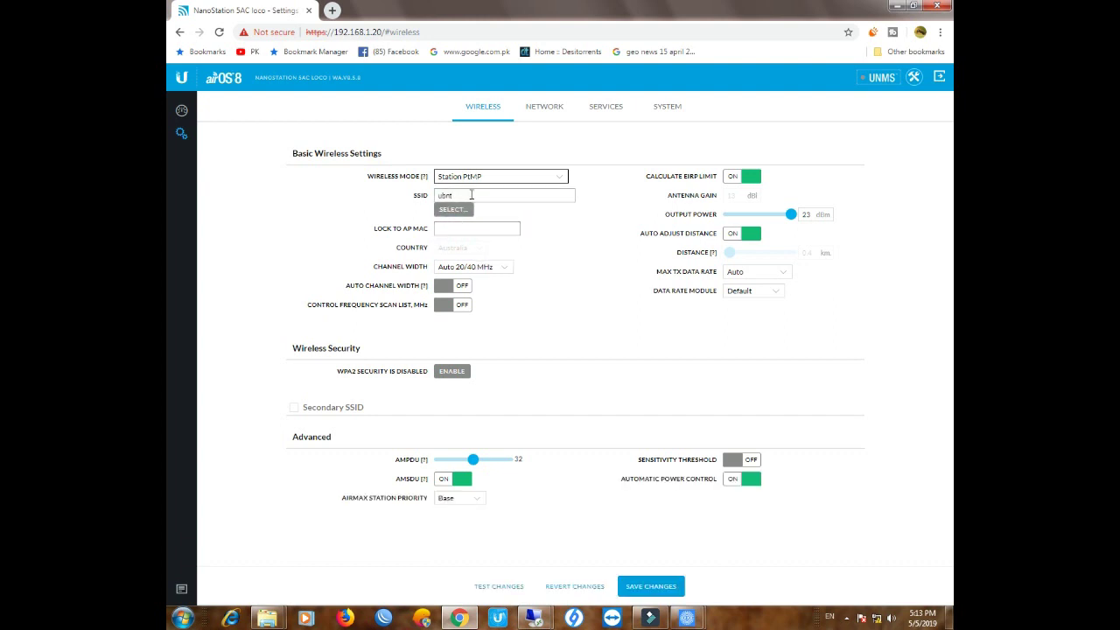
click(448, 195)
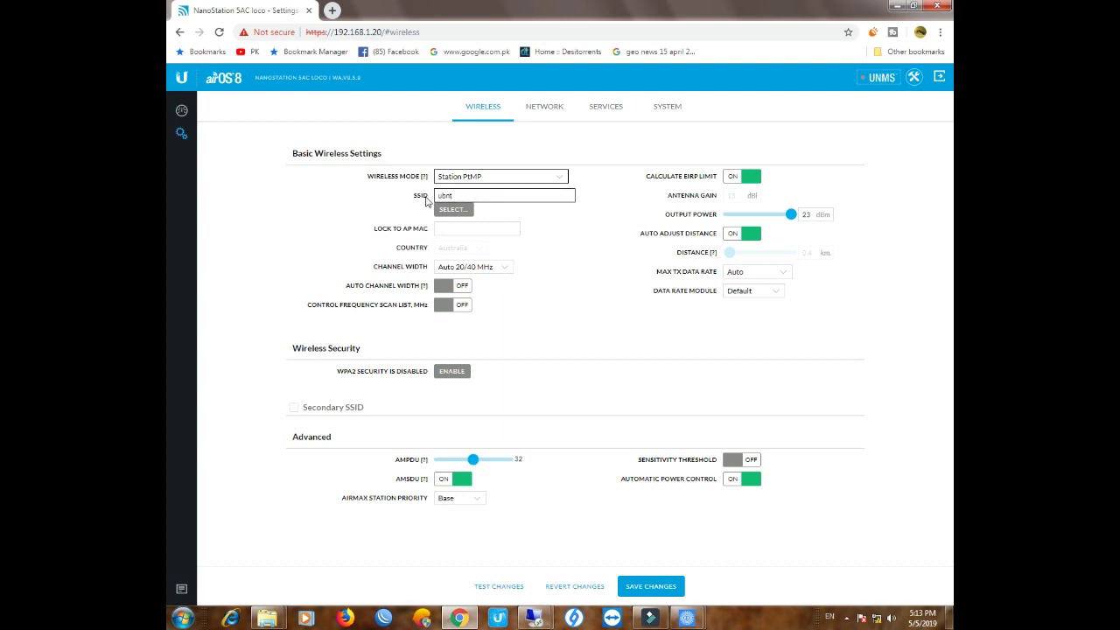
click(450, 209)
Run a site survey, select the Rocket Prism 5AC Gen2 network, and lock to its AP MAC
click(450, 210)
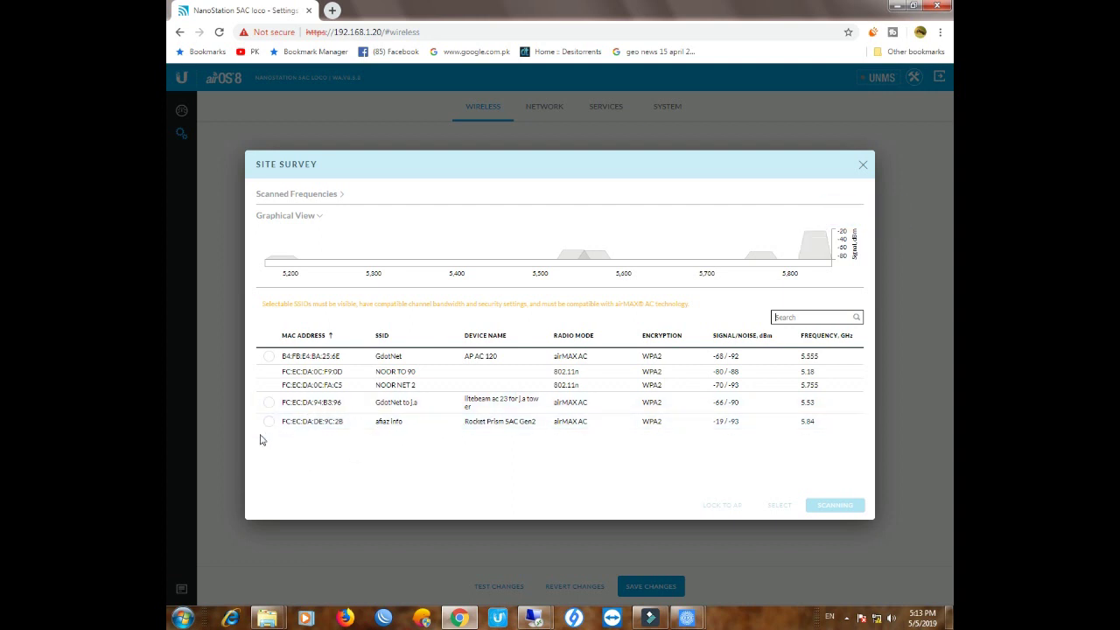
drag(377, 421, 405, 424)
click(392, 423)
drag(460, 421, 513, 423)
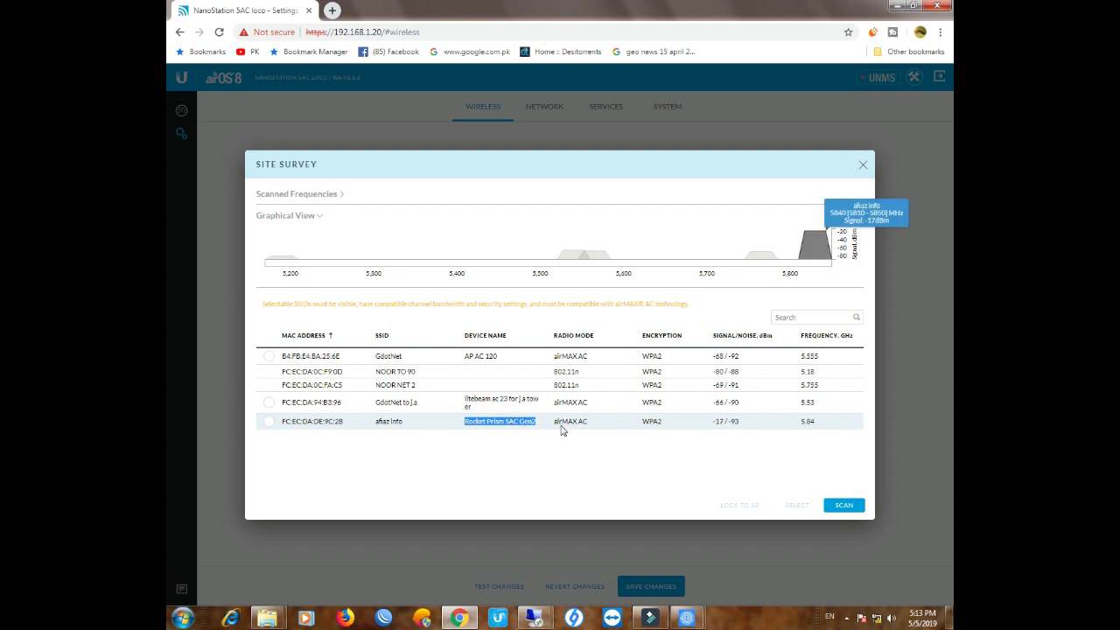
click(267, 427)
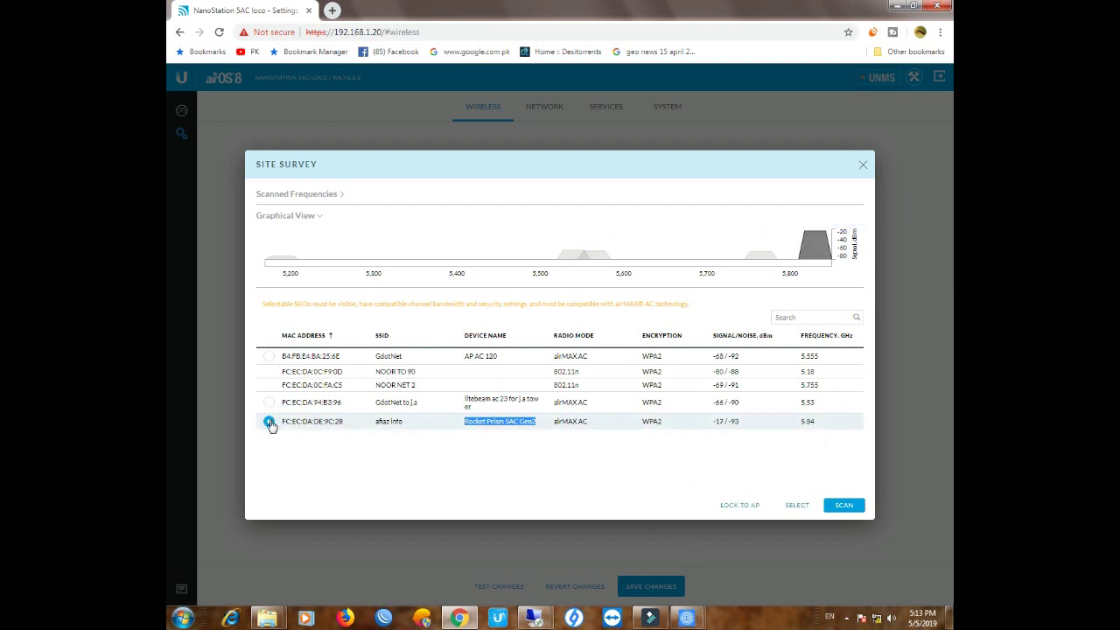
click(742, 507)
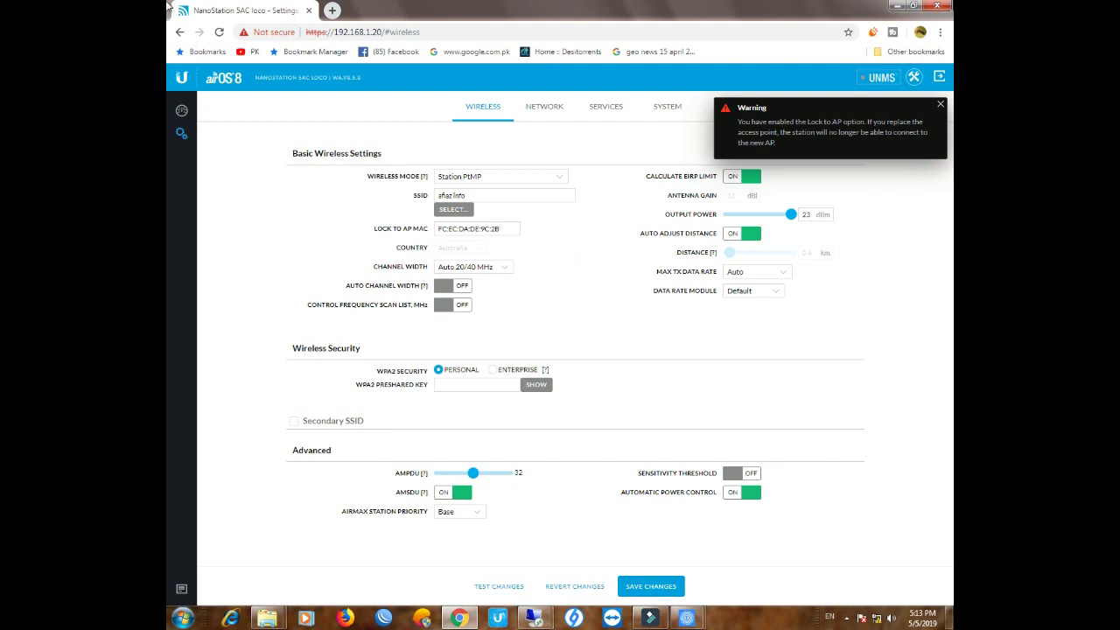
Enter the WPA2 preshared key and save, choosing to leave the management radio enabled
click(941, 104)
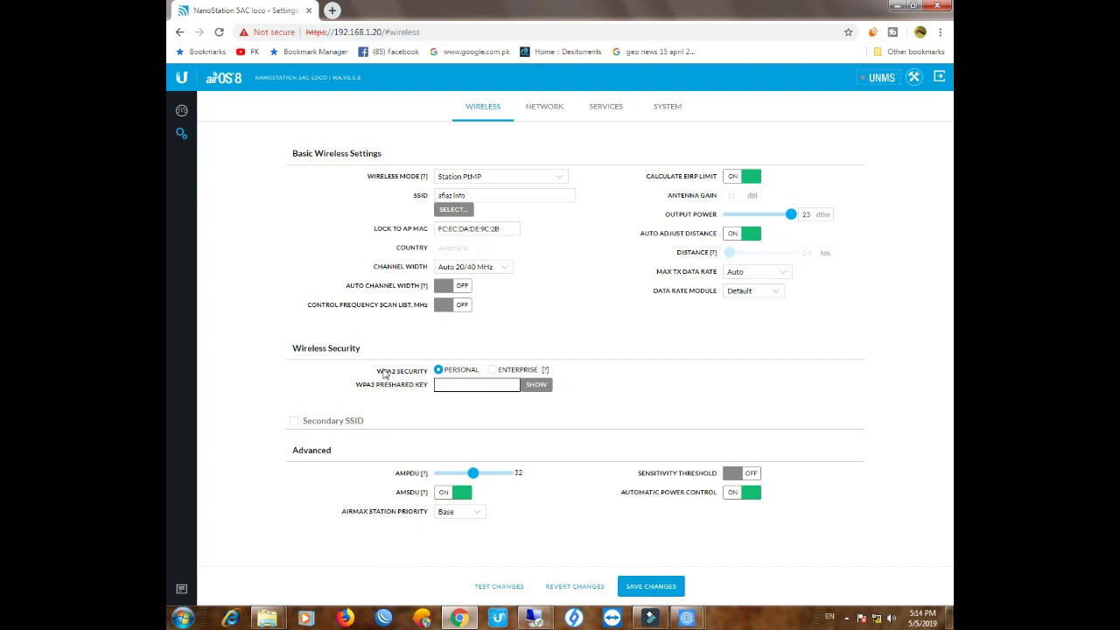
click(455, 385)
click(645, 587)
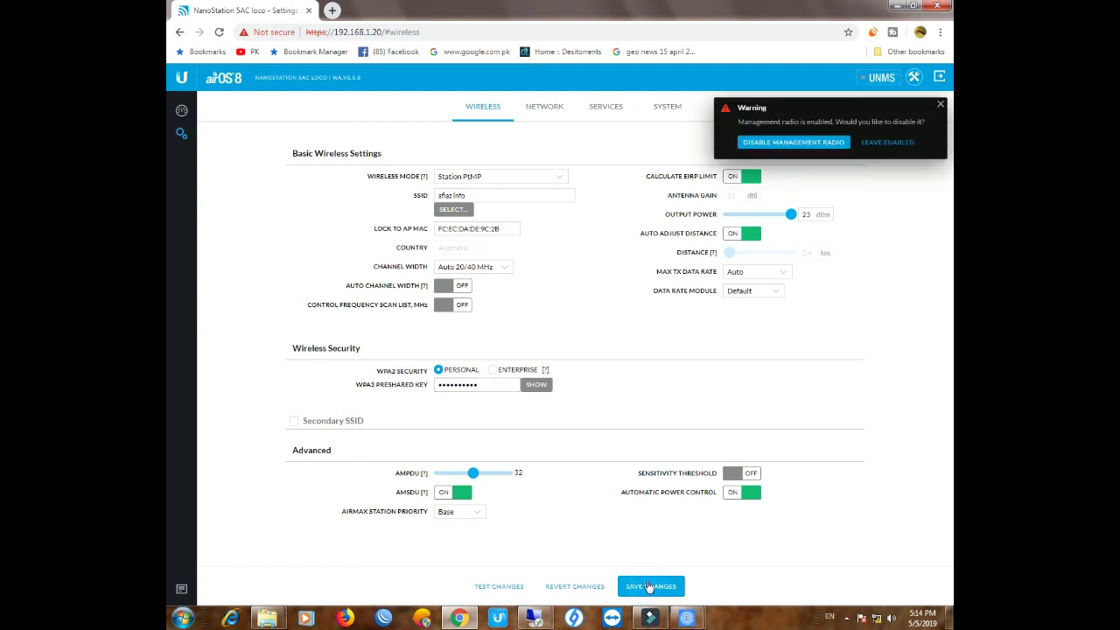
click(888, 144)
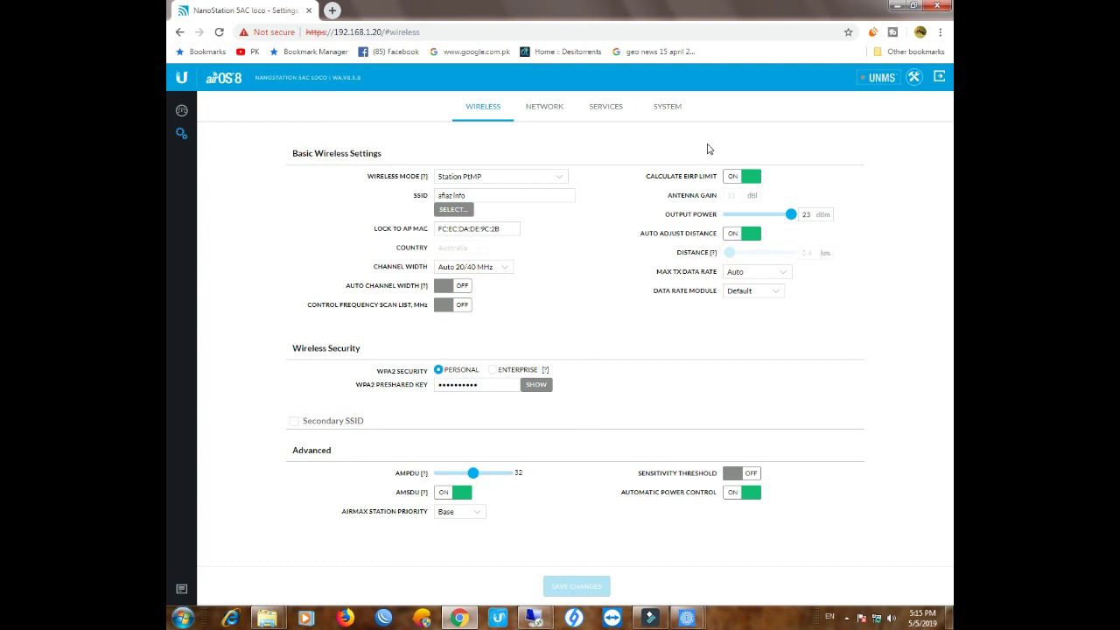
click(550, 111)
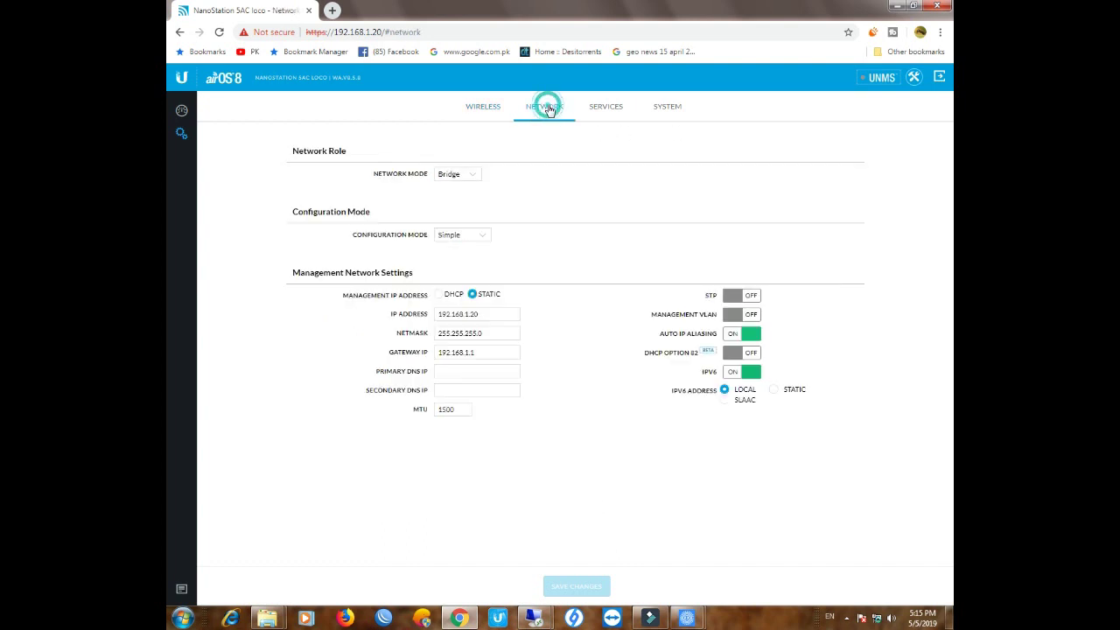
Edit the management IP address field from 192.168.1.20 to 192.168.1.121
click(474, 315)
click(479, 315)
text(201)
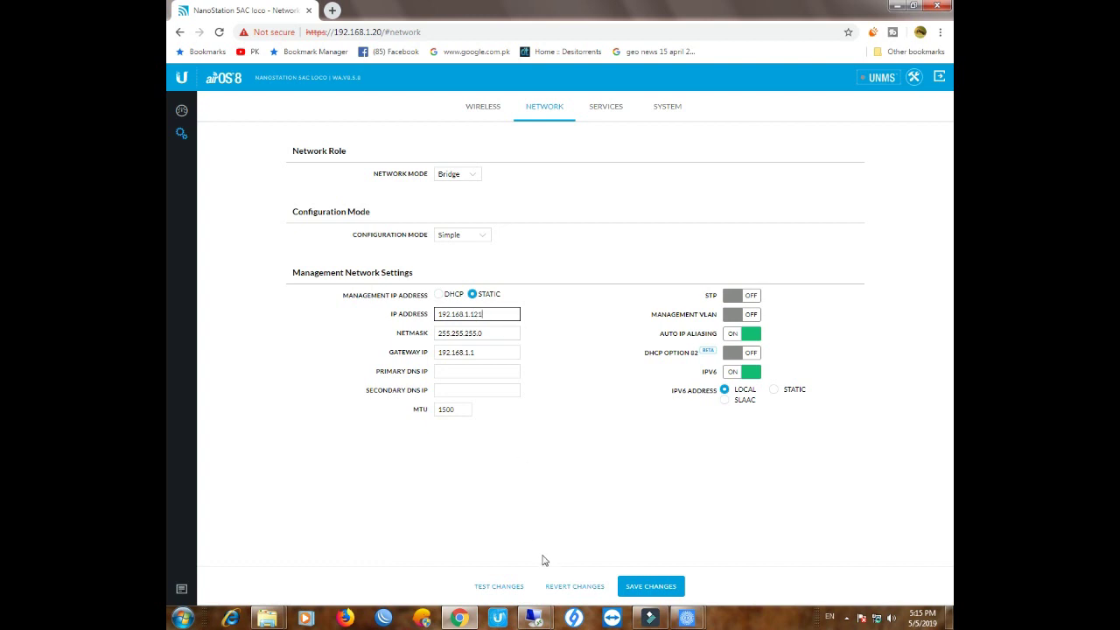
click(686, 618)
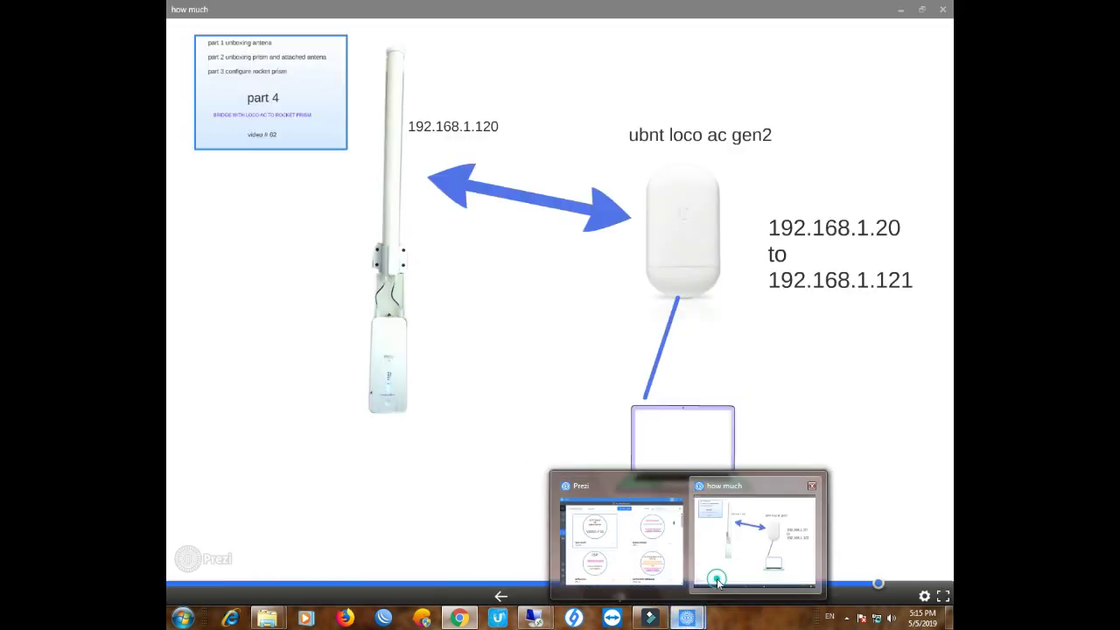
Check the Prezi diagram of the 192.168.1.121 address change, then return to Chrome
click(720, 569)
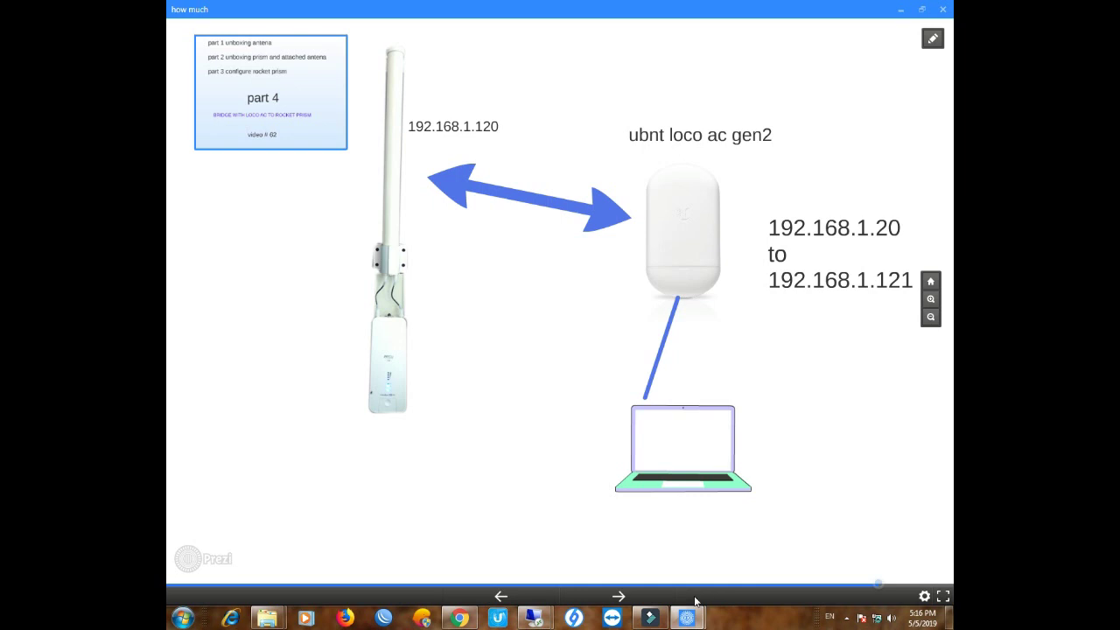
click(458, 617)
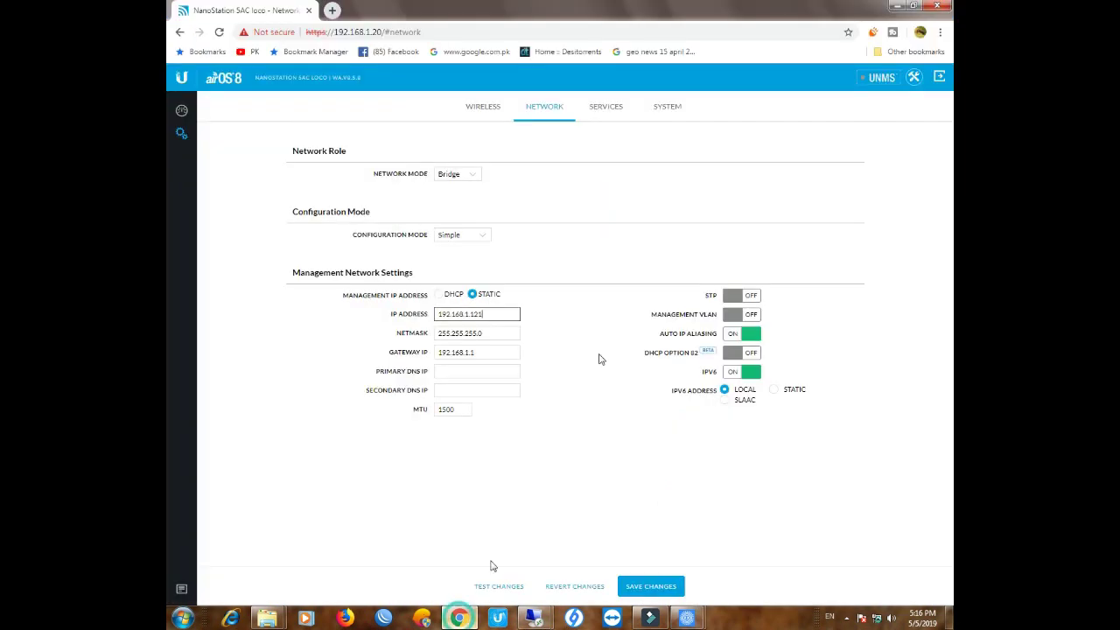
Confirm the final octet 121 and save the management IP 192.168.1.121
drag(469, 315, 487, 315)
click(486, 314)
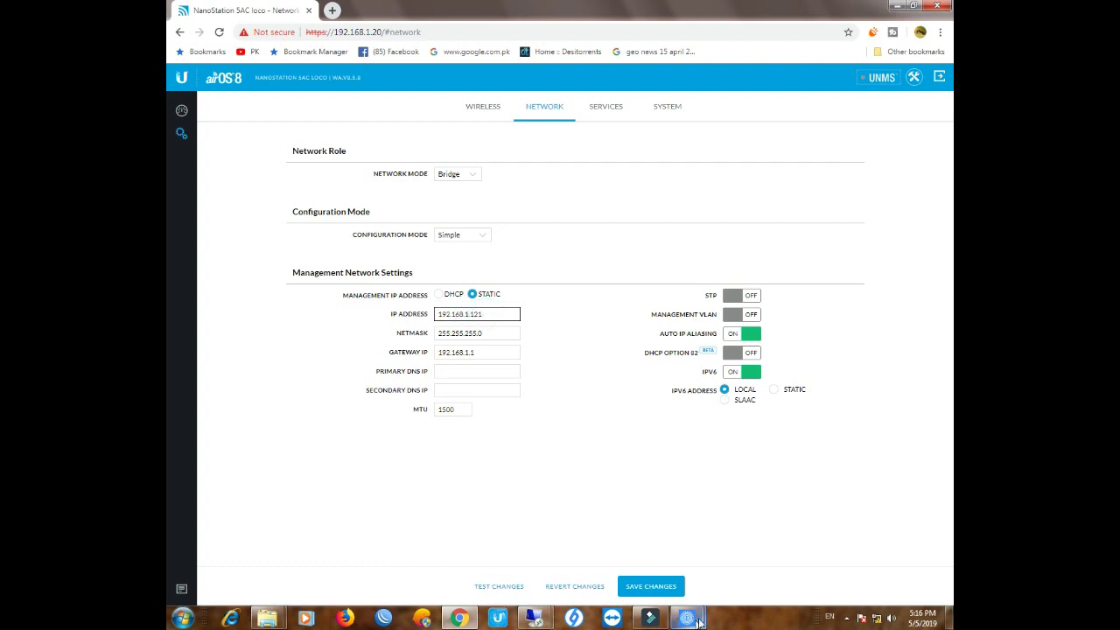
click(656, 587)
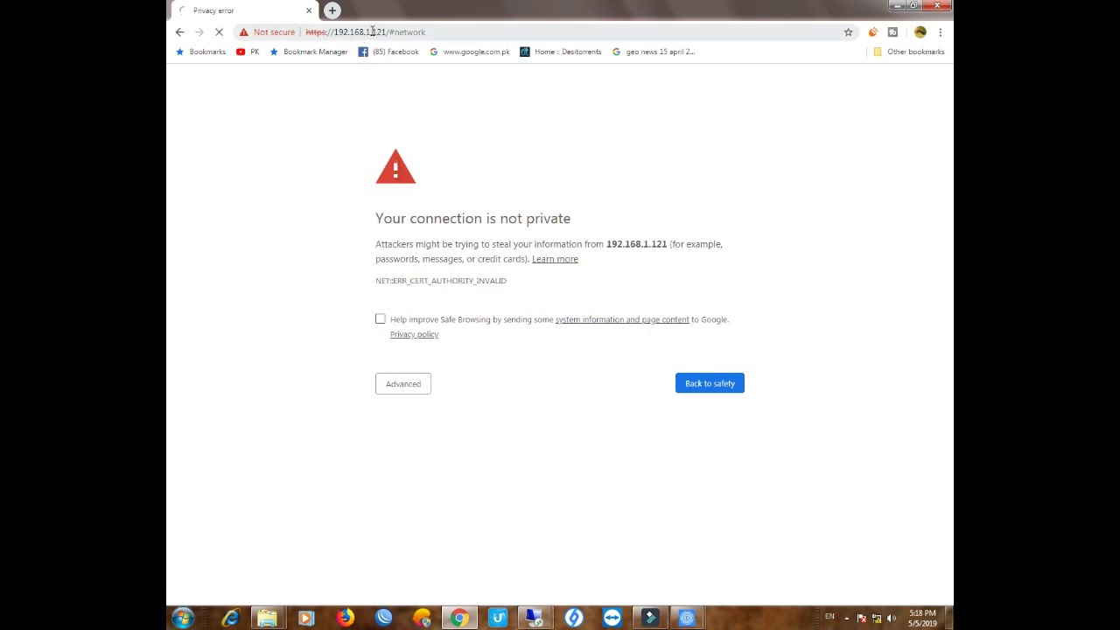
Check the 192.168.1.121 address in the URL and go past the certificate warning
double_click(377, 31)
click(385, 33)
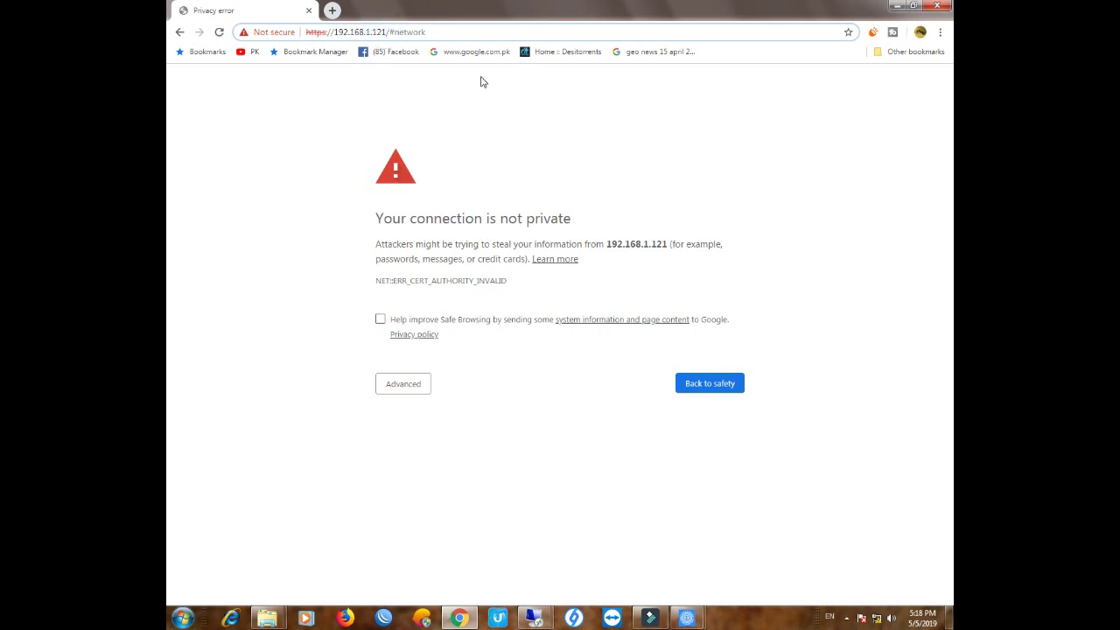
drag(373, 33, 383, 33)
click(408, 386)
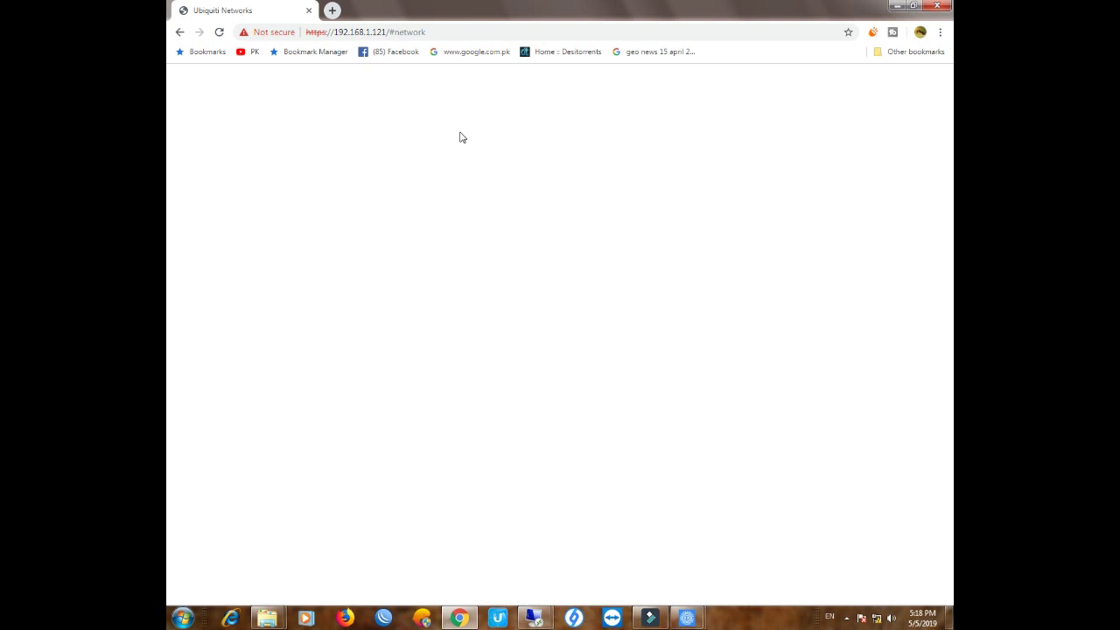
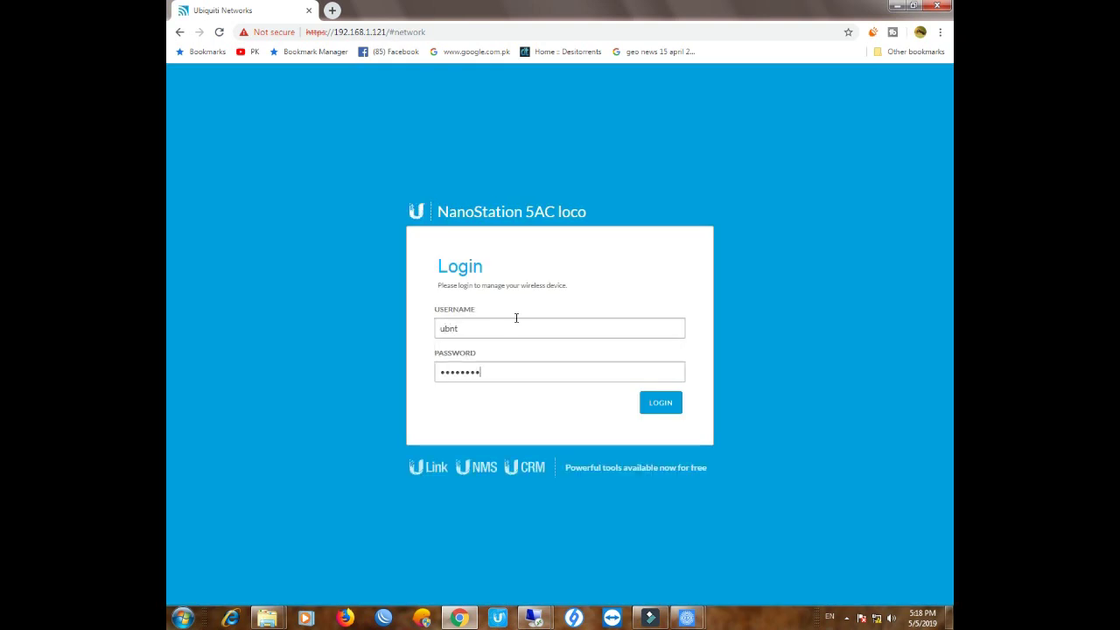
Log in at 192.168.1.121 with the device password and dismiss the management radio warning
key(Return)
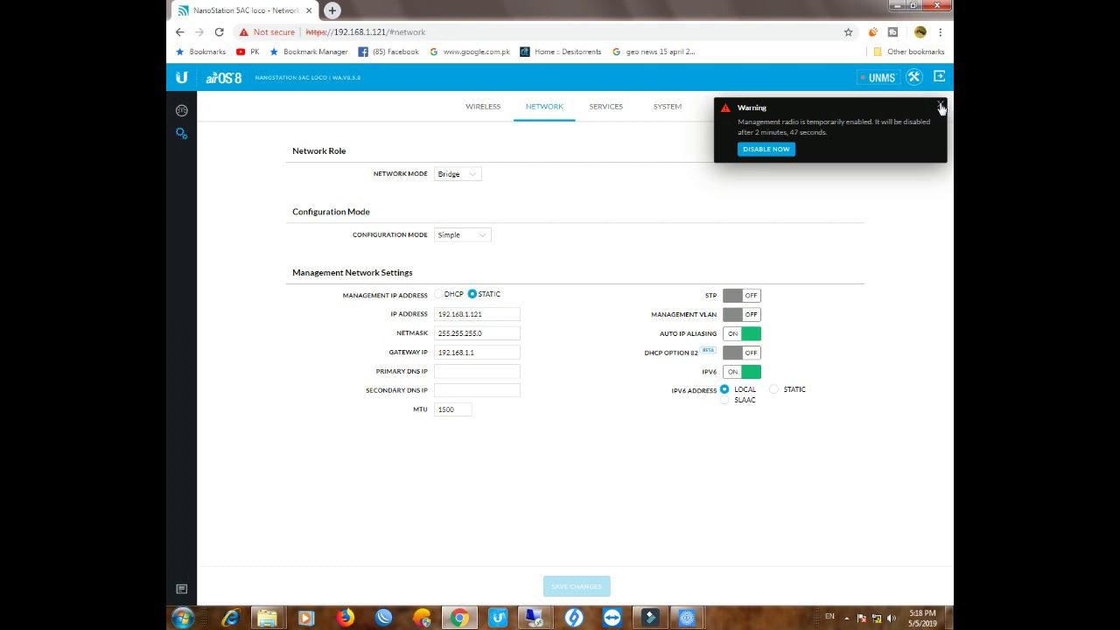
click(941, 104)
View the dashboard link to the Rocket Prism 5AC Gen2: 334.80/320.40 Mbps, 8x 256QAM MIMO
click(181, 110)
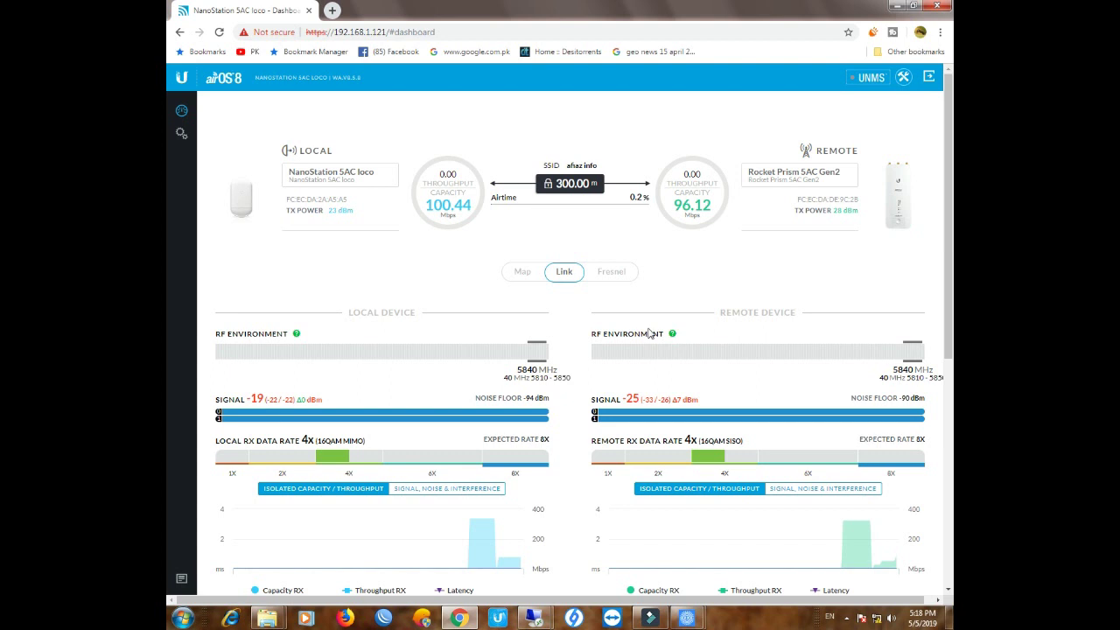
mouse_move(259, 403)
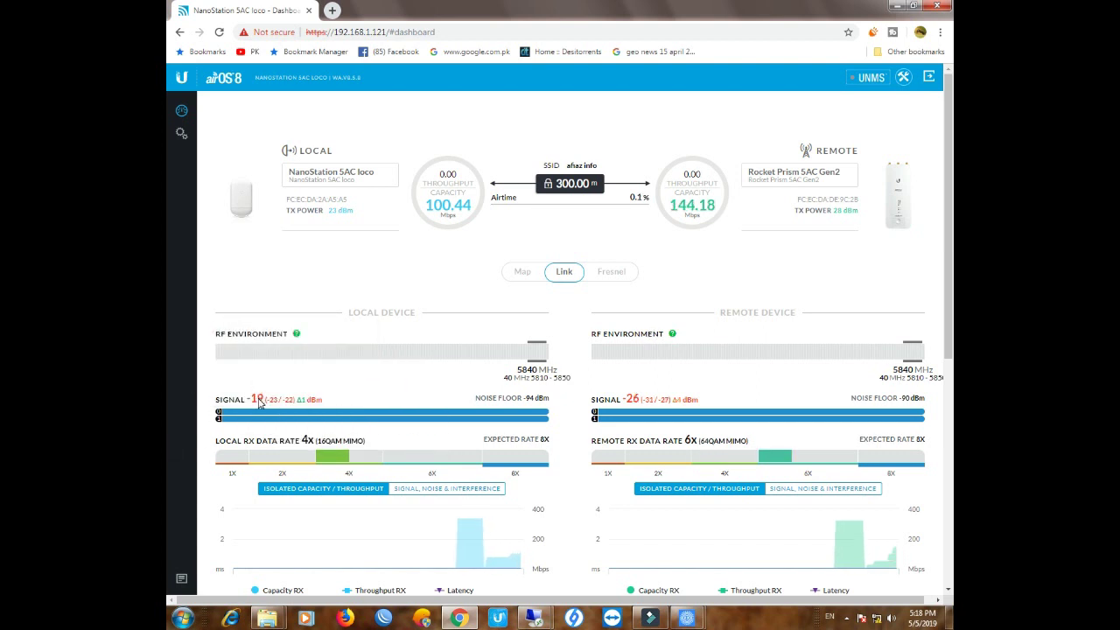
mouse_move(244, 353)
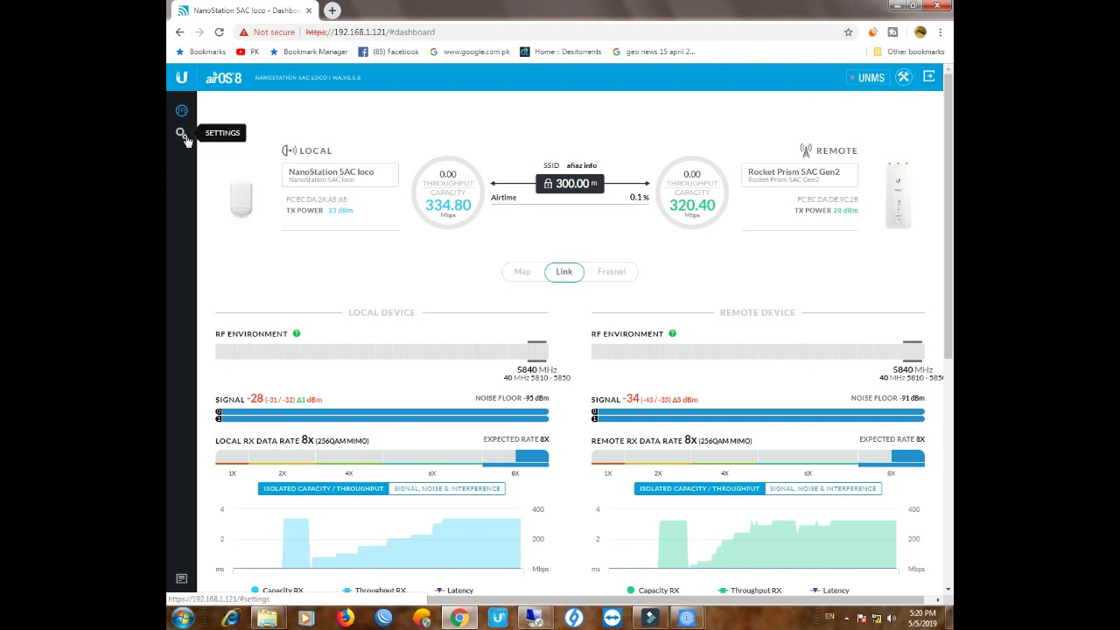
scroll(488, 250, down, 2)
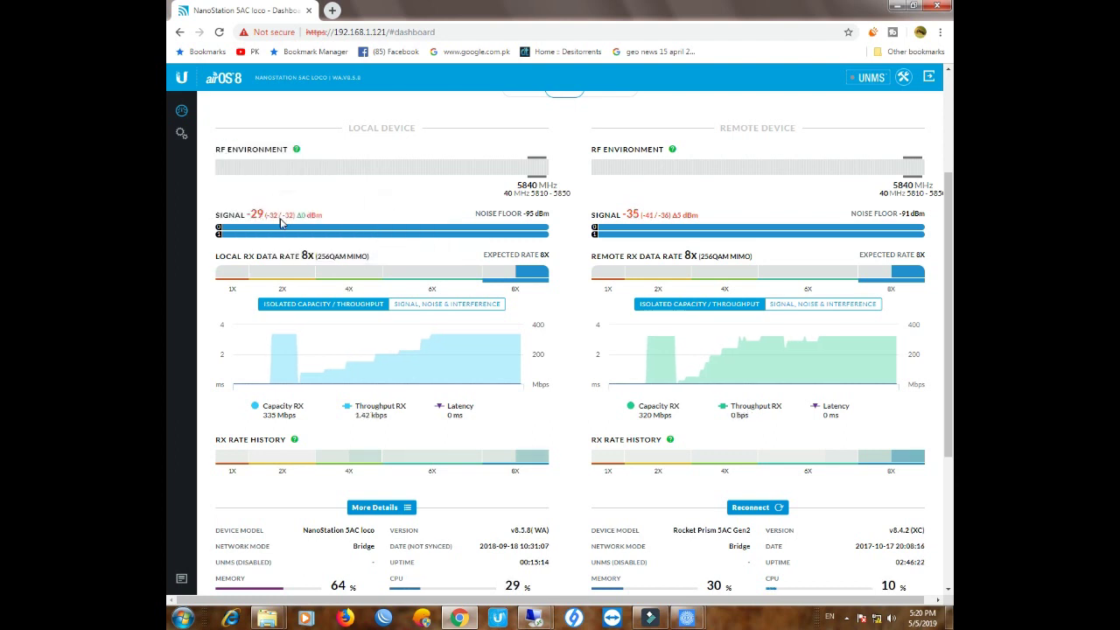
mouse_move(636, 218)
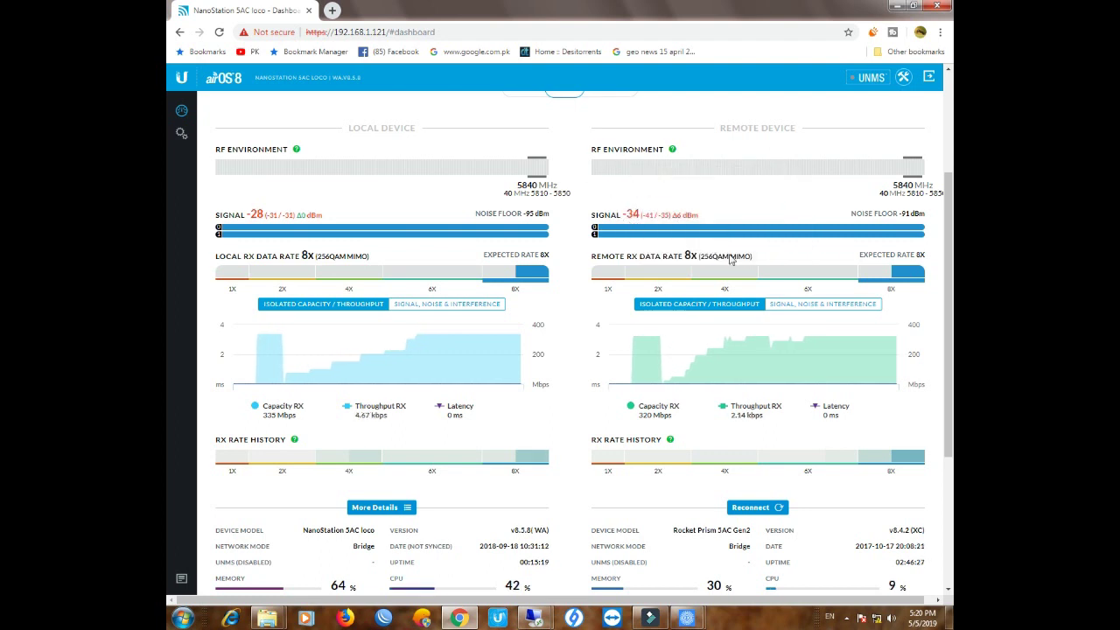
scroll(760, 448, down, 3)
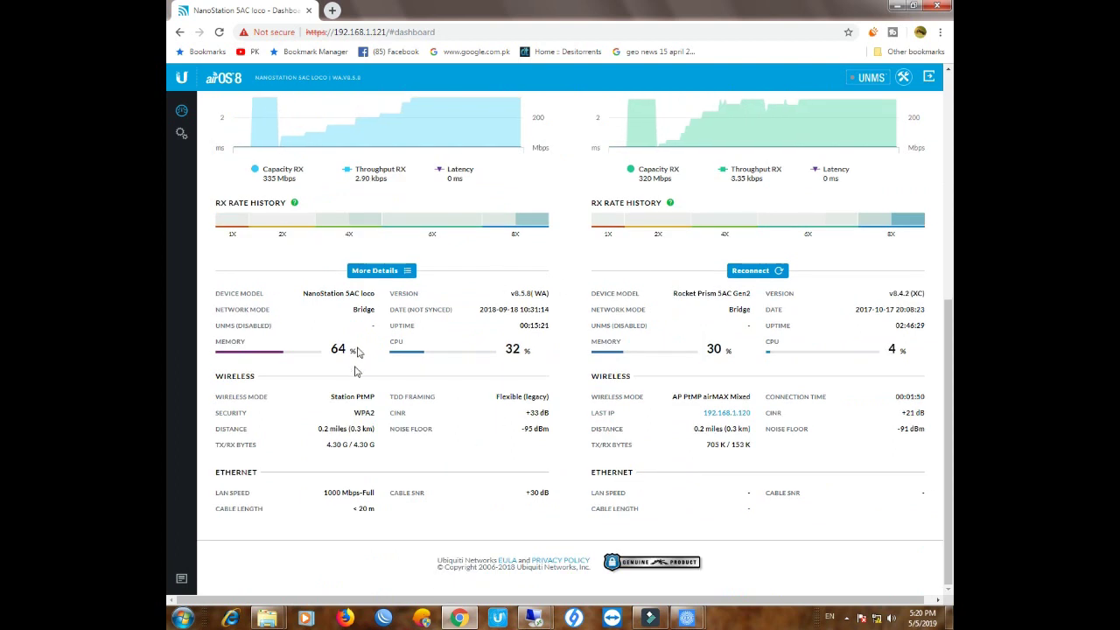
scroll(563, 437, up, 5)
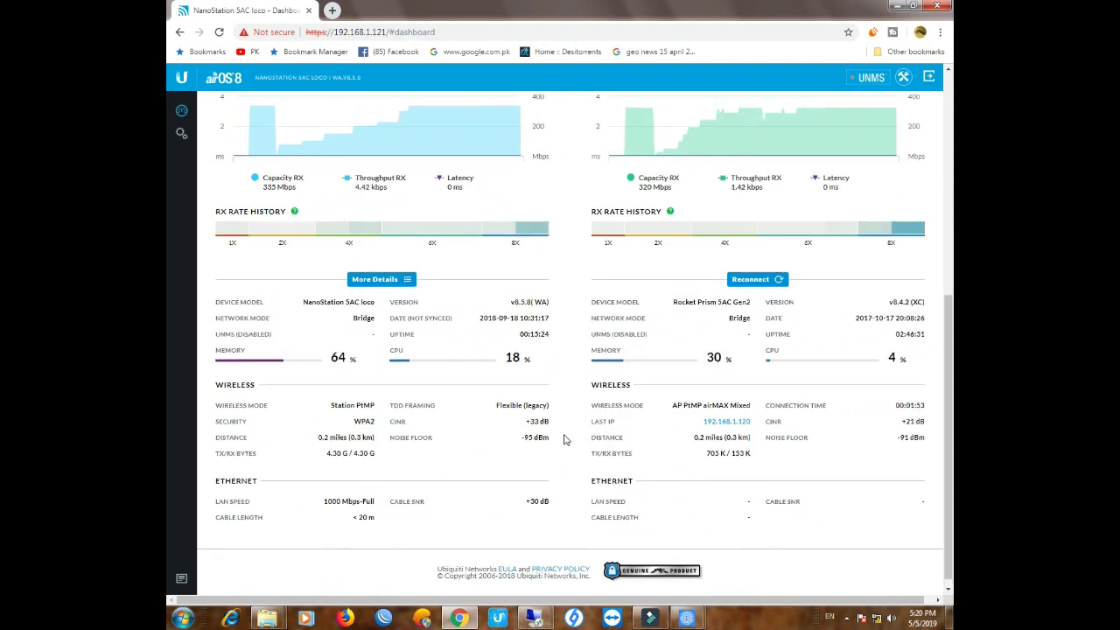
scroll(563, 439, up, 1)
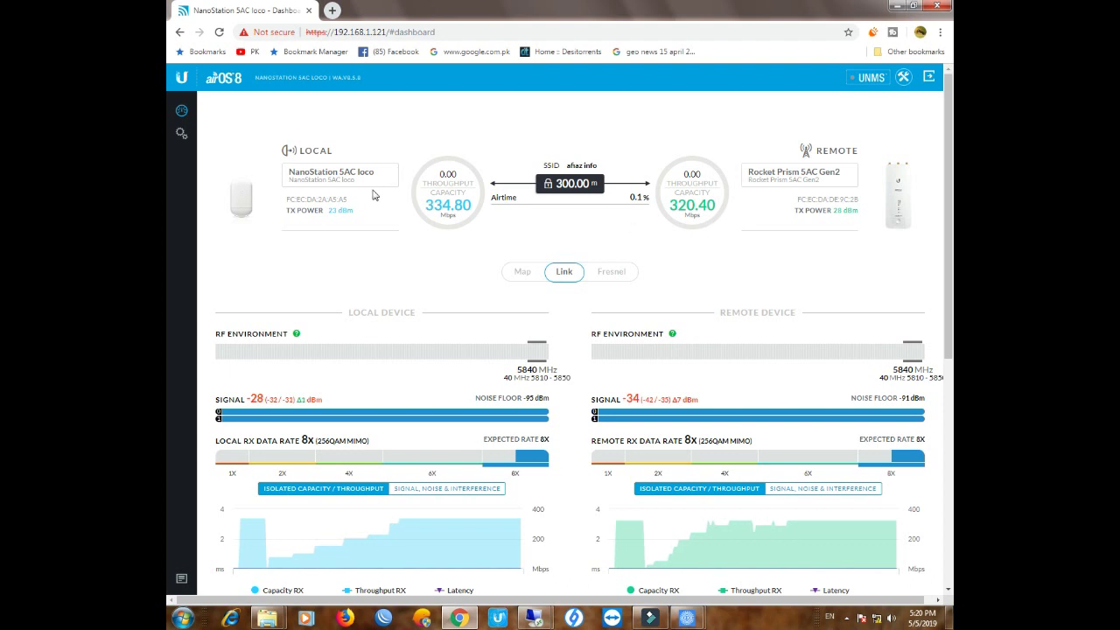
Try toggling Calculate EIRP Limit and raising output power, then revert the wireless changes
click(181, 133)
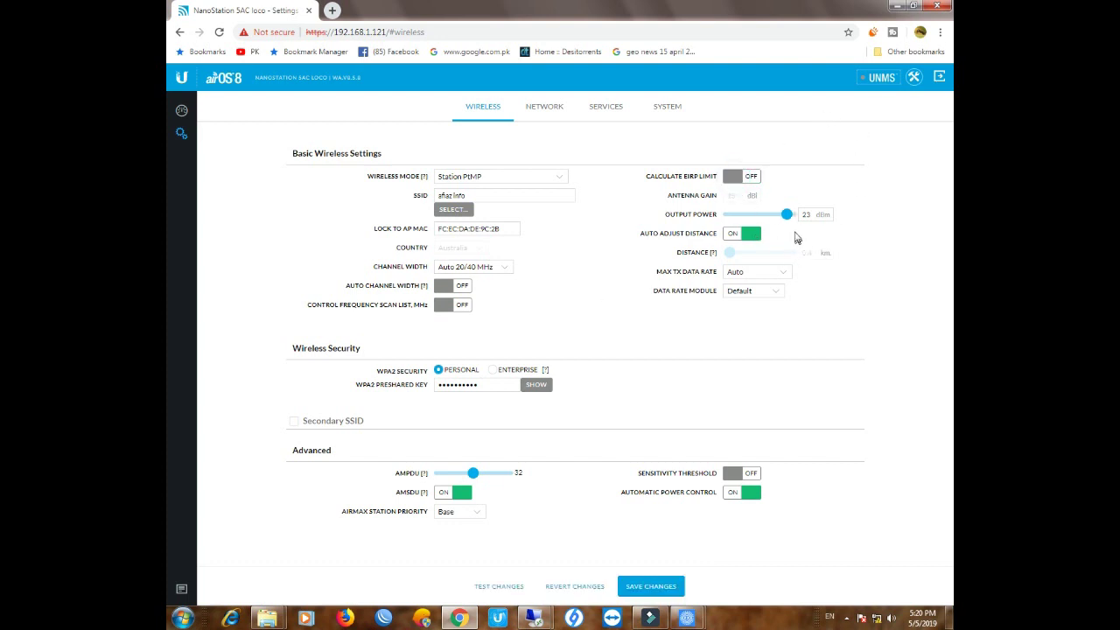
click(743, 178)
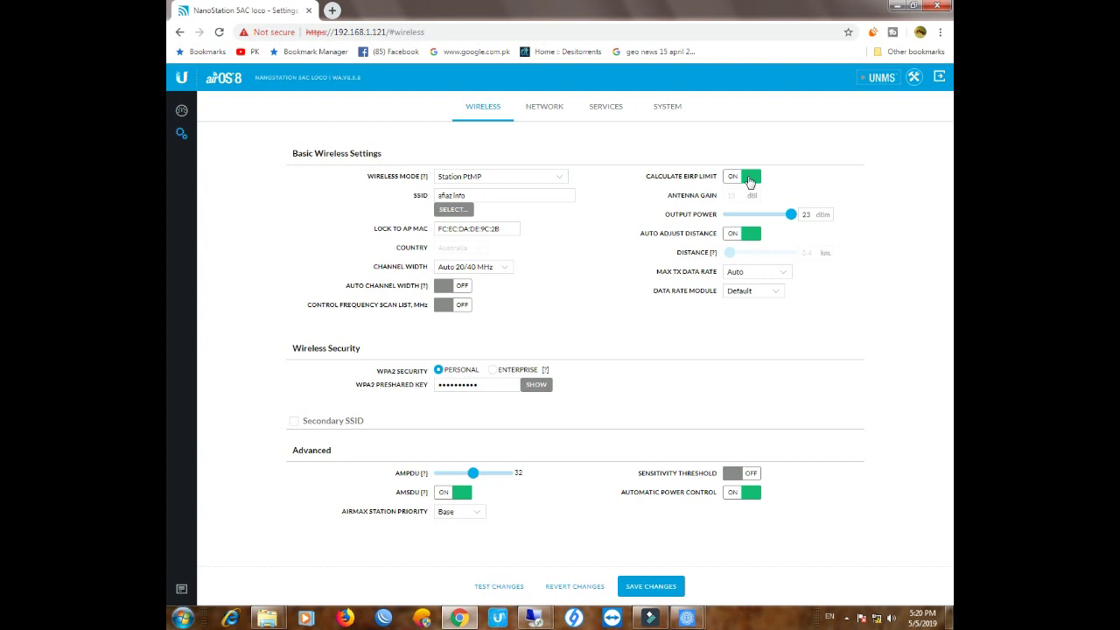
click(749, 179)
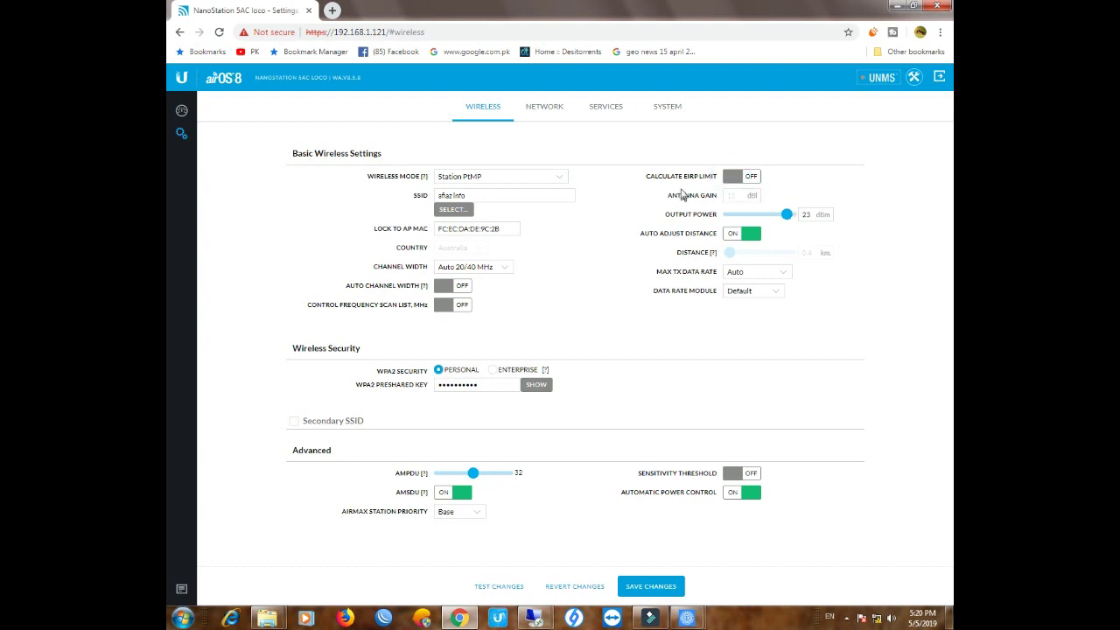
drag(786, 216, 792, 216)
click(584, 587)
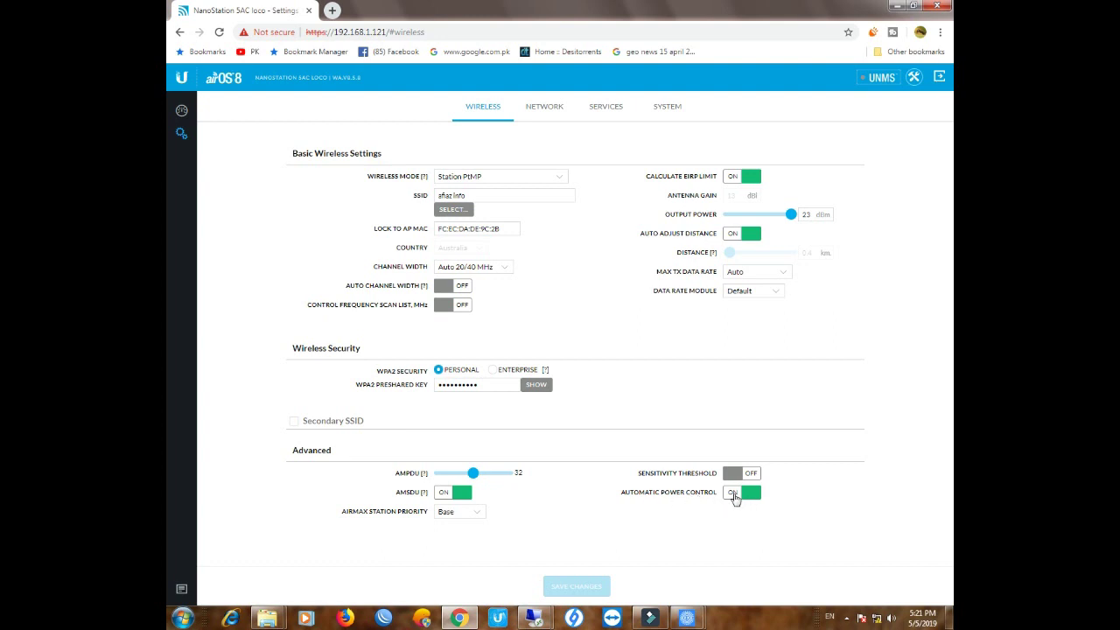
Check the management IP 192.168.1.121 on the Network settings page without editing it
click(544, 105)
click(479, 313)
click(576, 152)
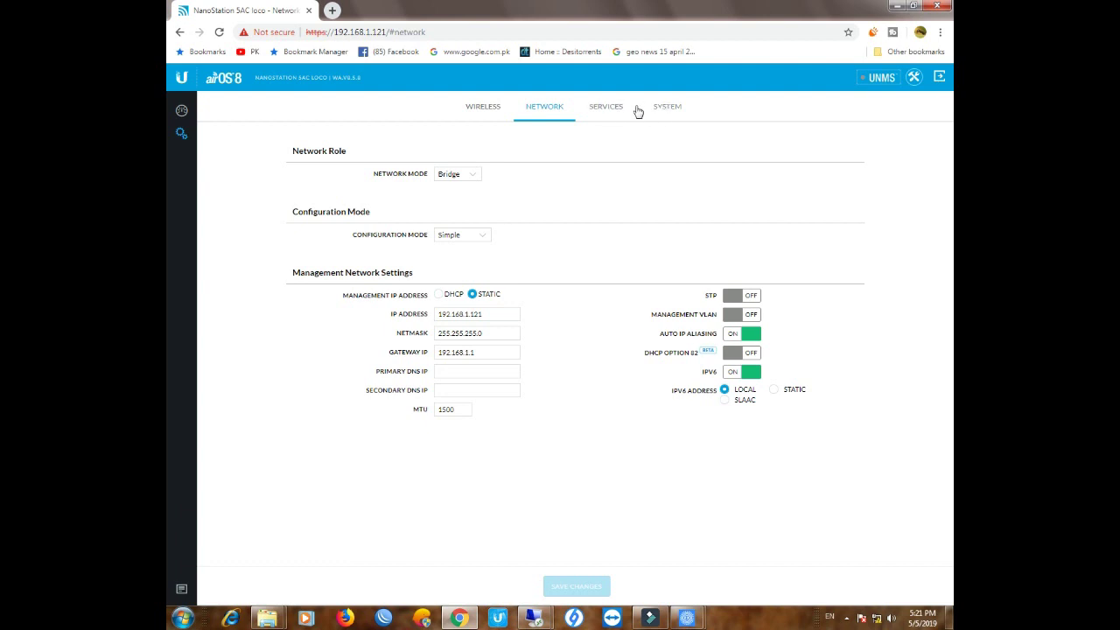
Append the site location to the device name and save, leaving the management radio enabled
click(666, 106)
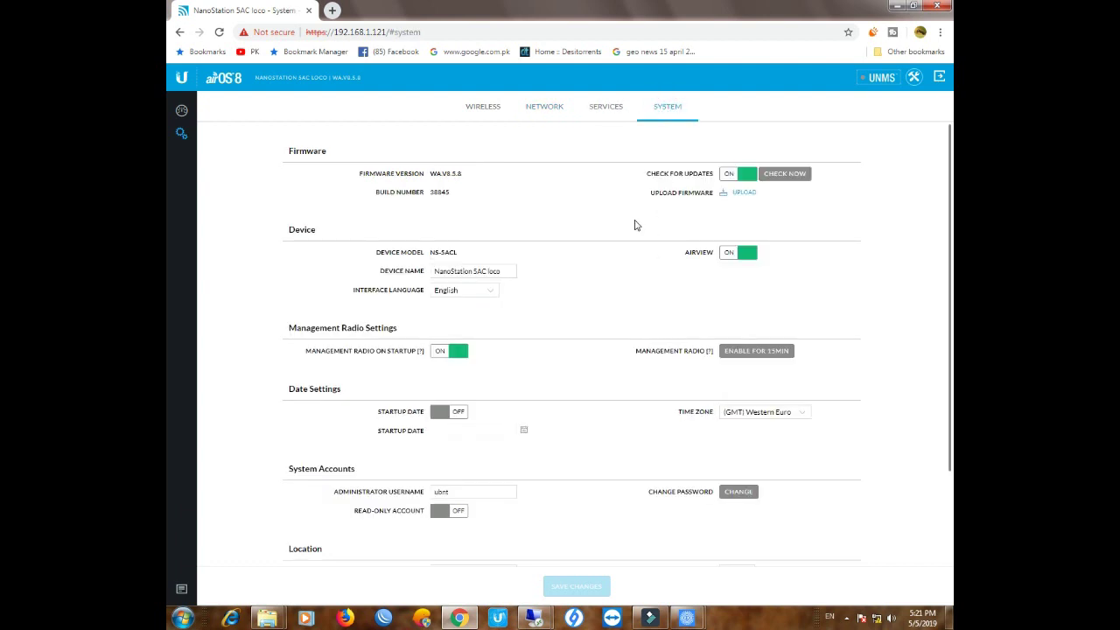
click(442, 271)
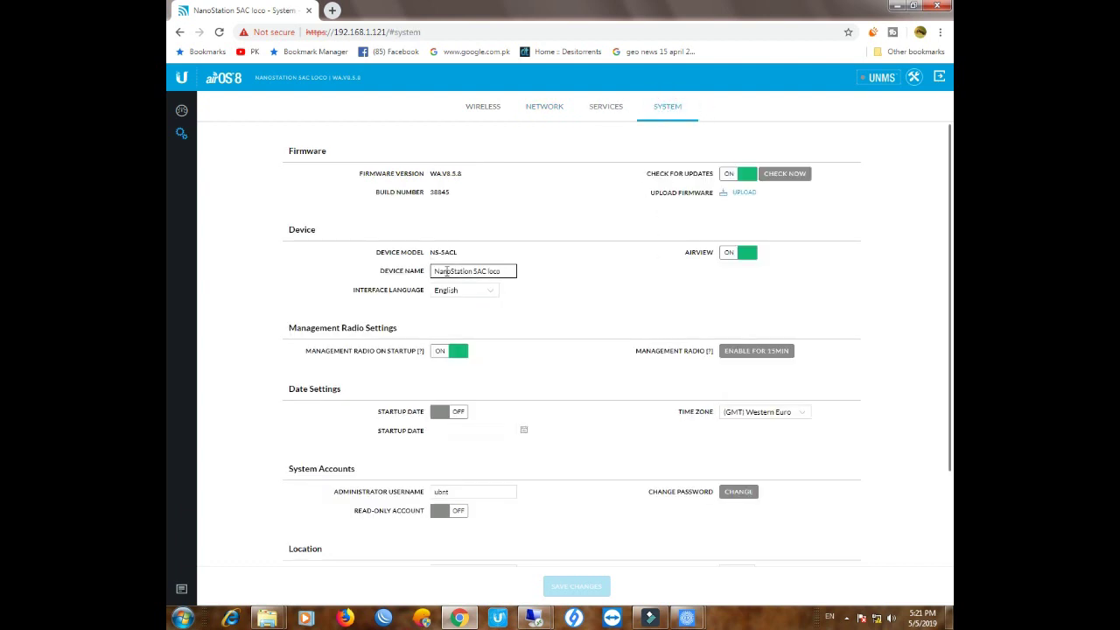
click(504, 272)
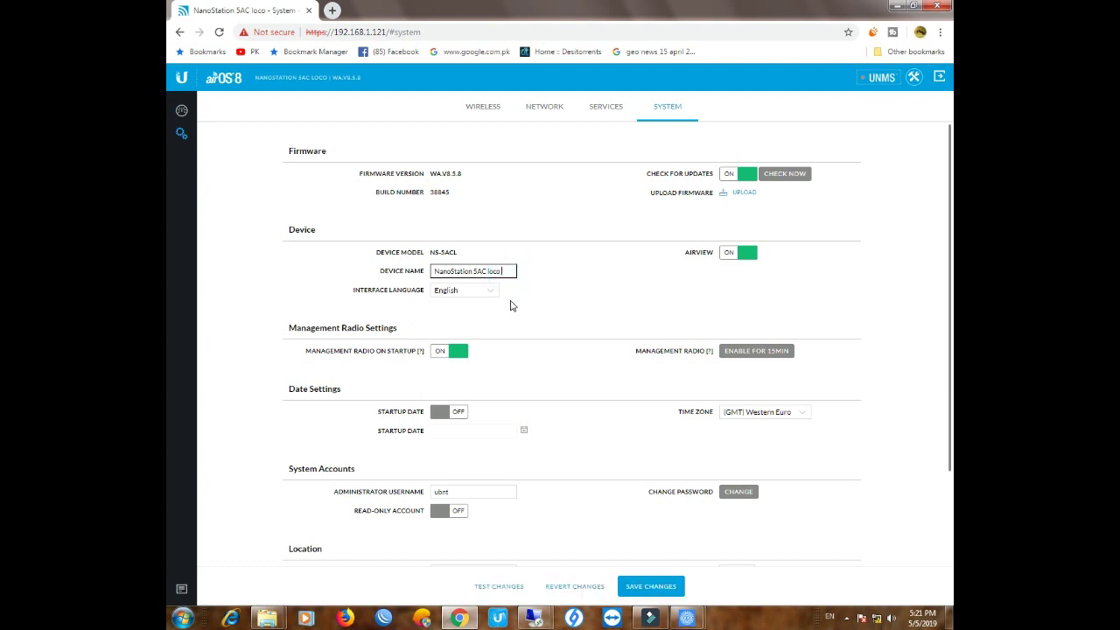
text(multin bilal chaou)
key(BackSpace)
key(BackSpace)
text(k)
click(662, 587)
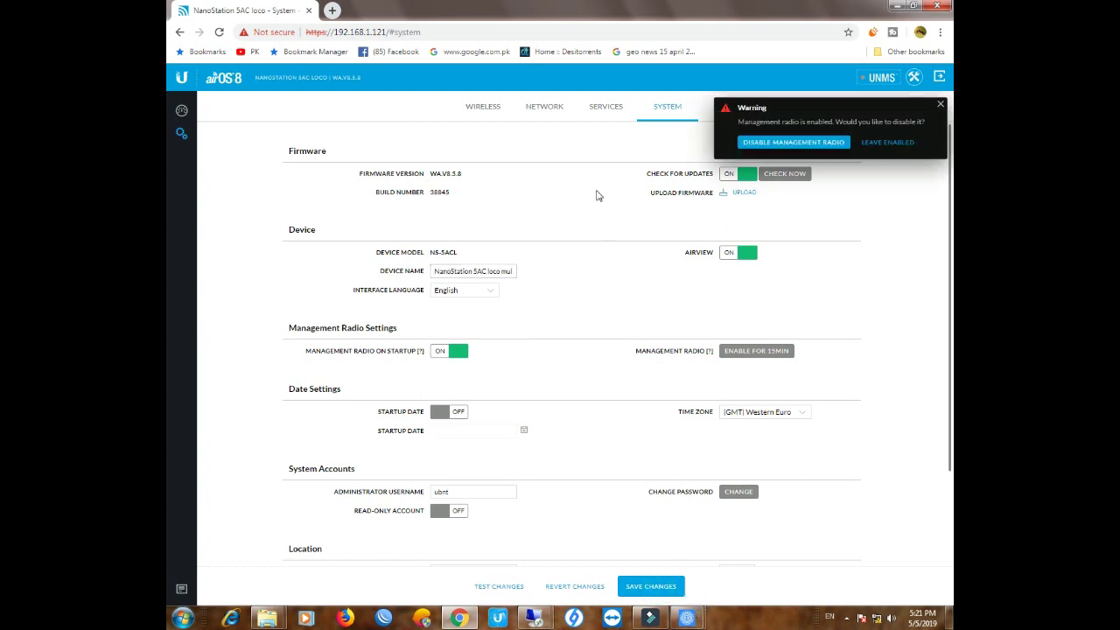
click(882, 143)
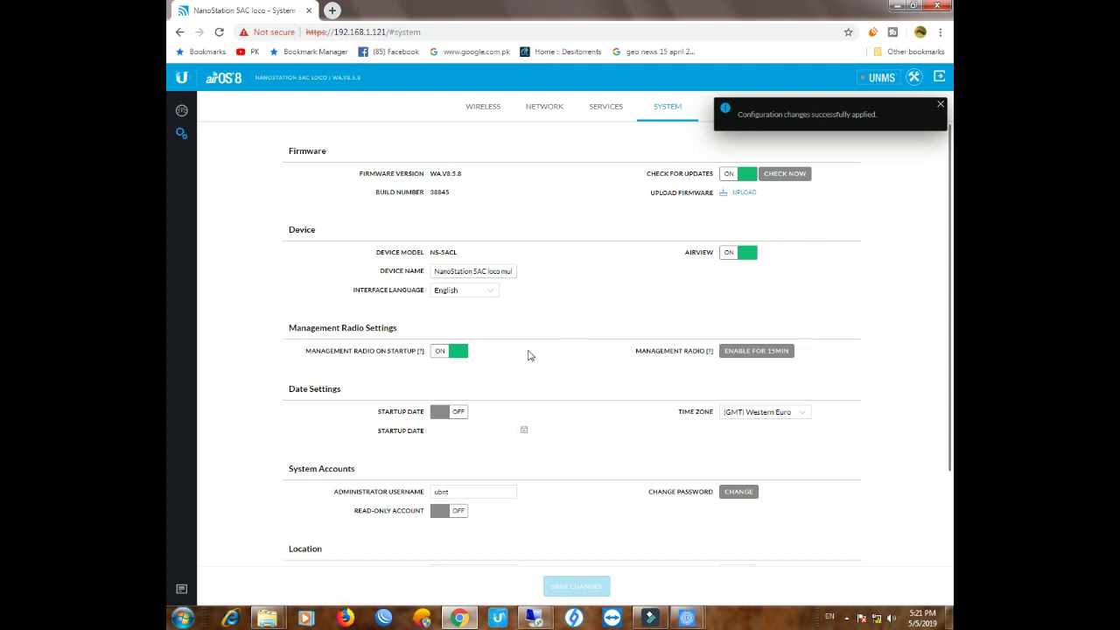
Review the saved device name to confirm the added location words
click(504, 273)
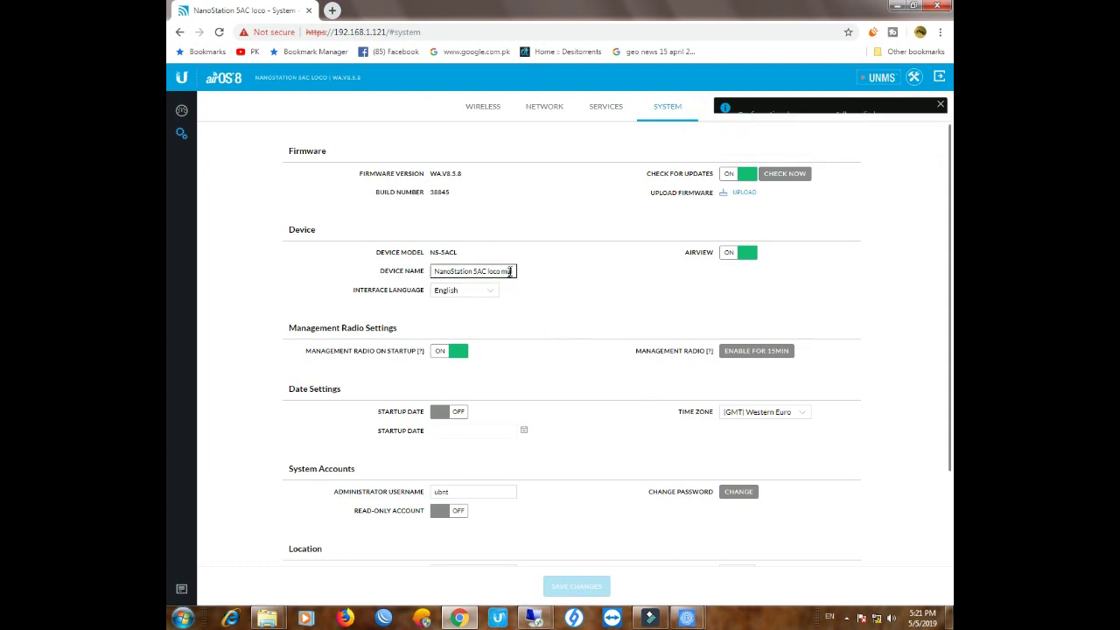
drag(518, 272, 520, 278)
click(504, 272)
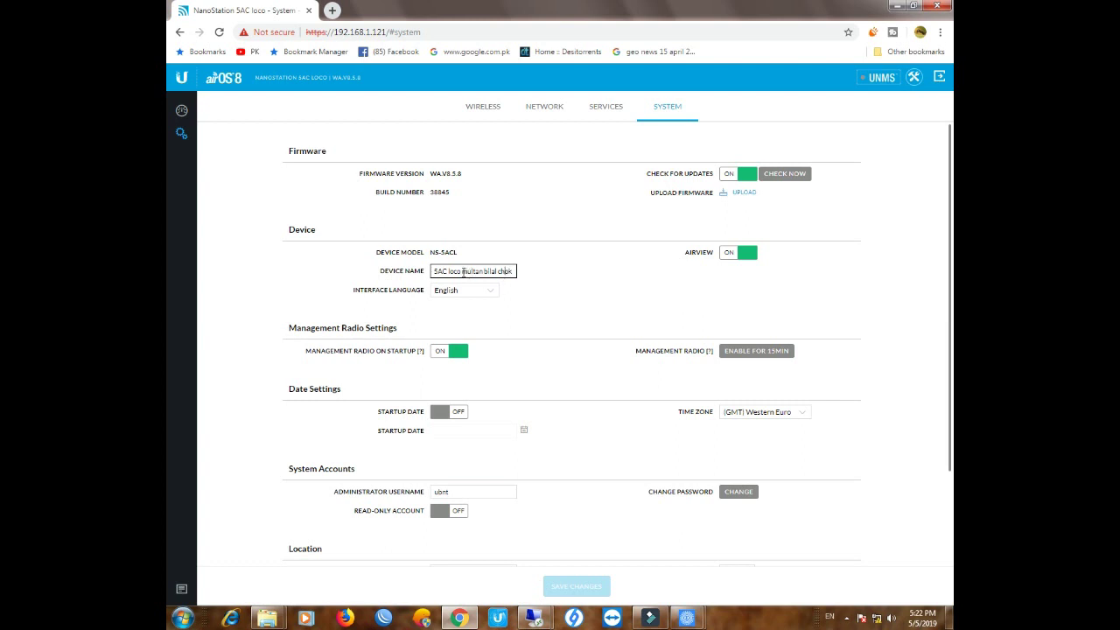
drag(462, 271, 514, 270)
click(514, 270)
Look over Network settings, confirm Wireless is still Station PtMP, then bring up the Prezi diagram
click(542, 109)
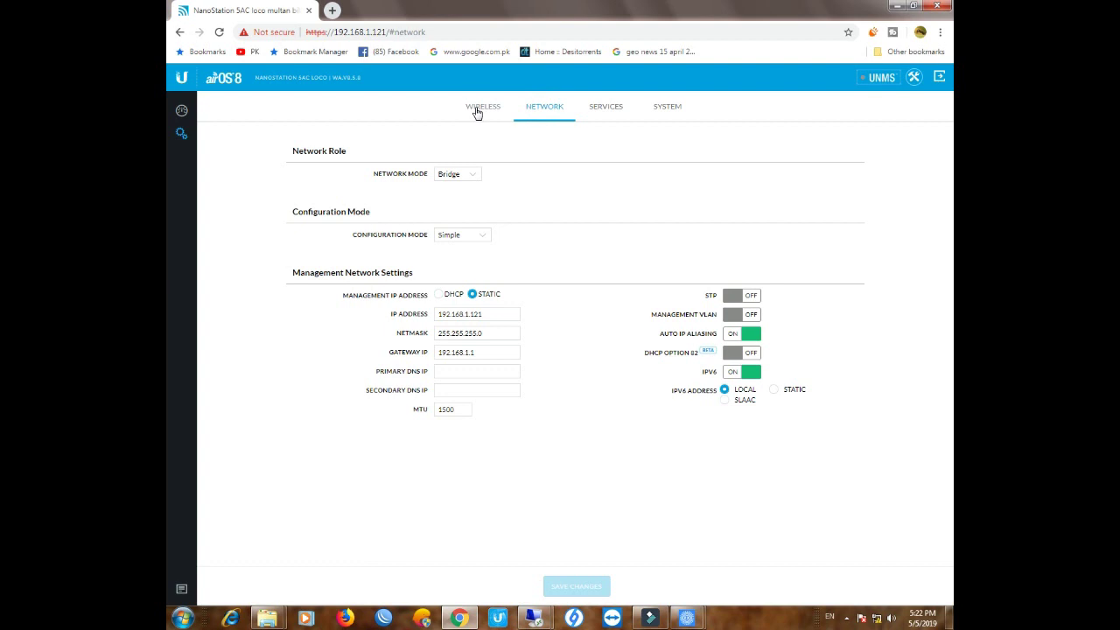
click(479, 108)
click(540, 114)
click(487, 111)
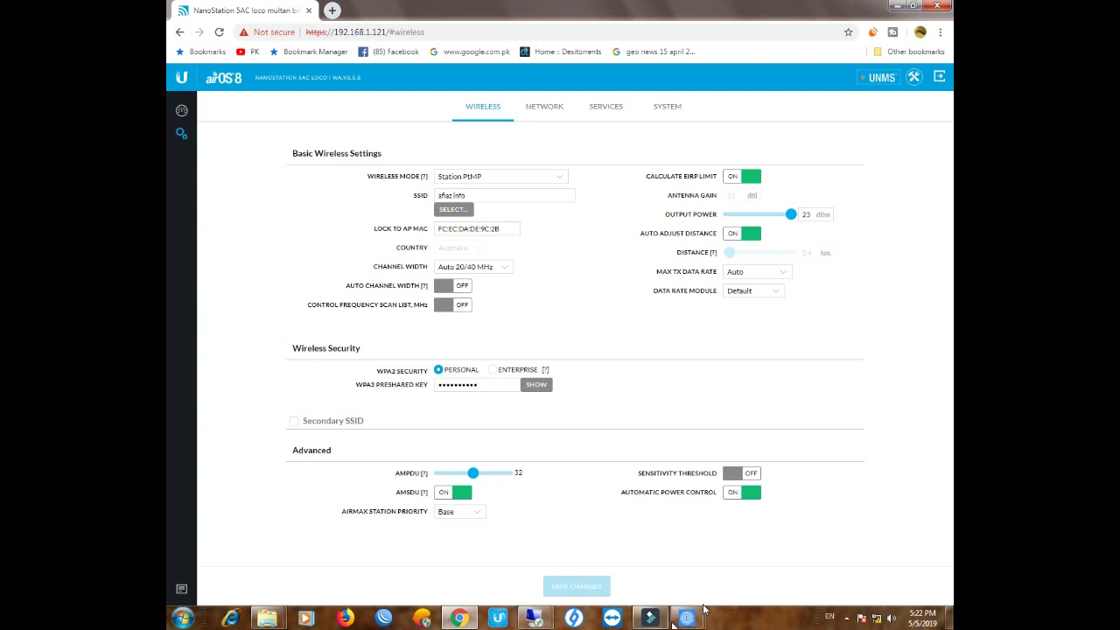
mouse_move(687, 618)
click(739, 549)
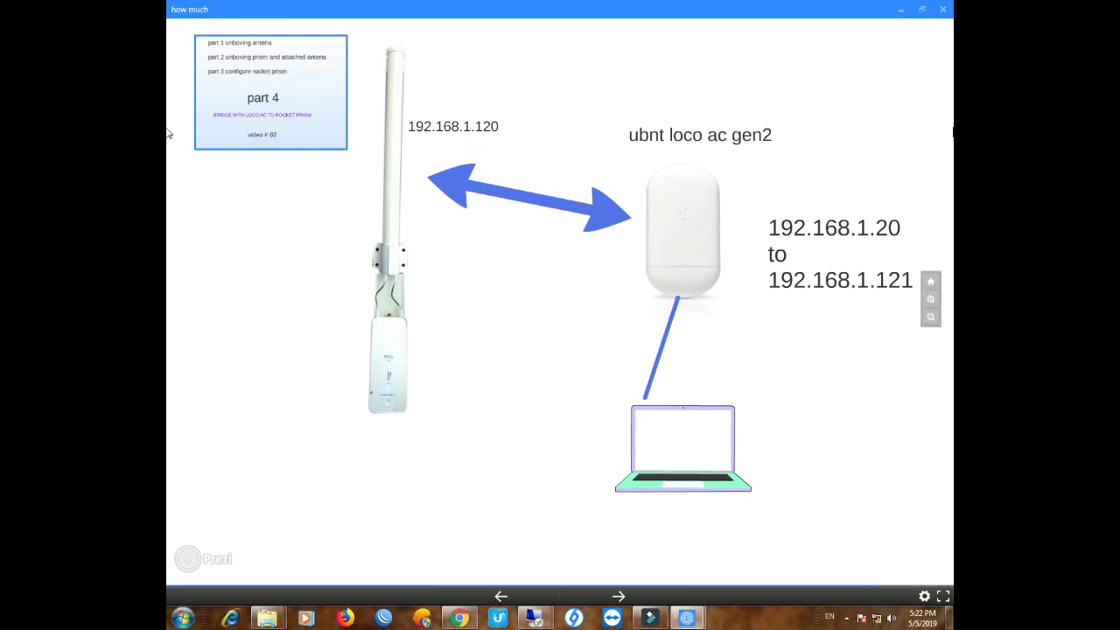
Minimize the Prezi presentation to return to the airOS dashboard in Chrome
click(900, 8)
Review the dashboard link details and mark the Rocket Prism's Last IP 192.168.1.120 (AP PtMP)
click(181, 110)
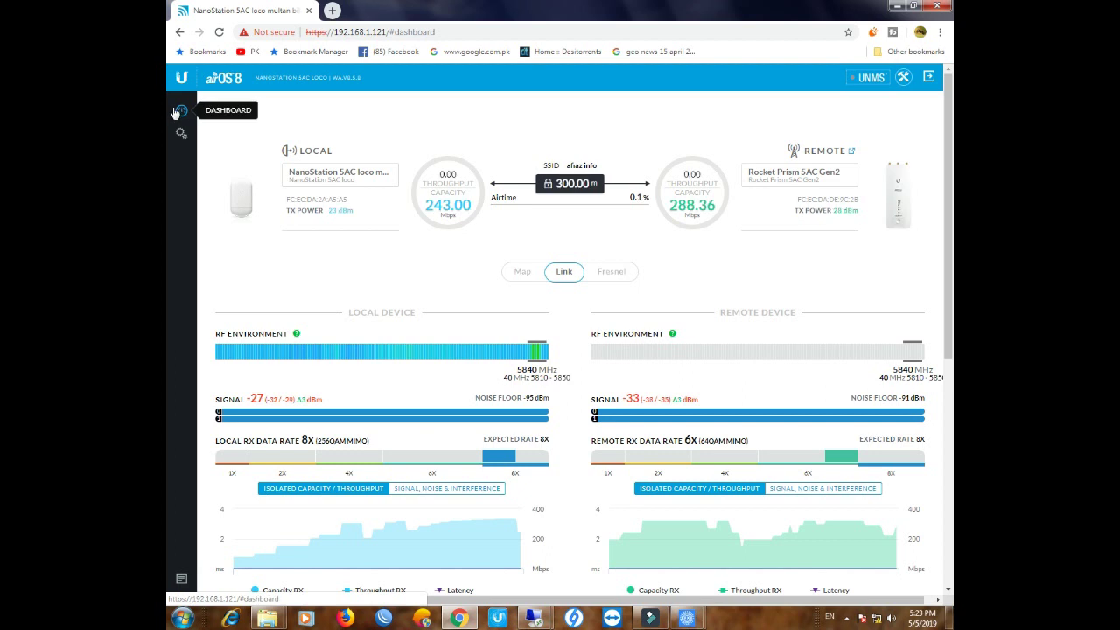
scroll(785, 432, down, 1)
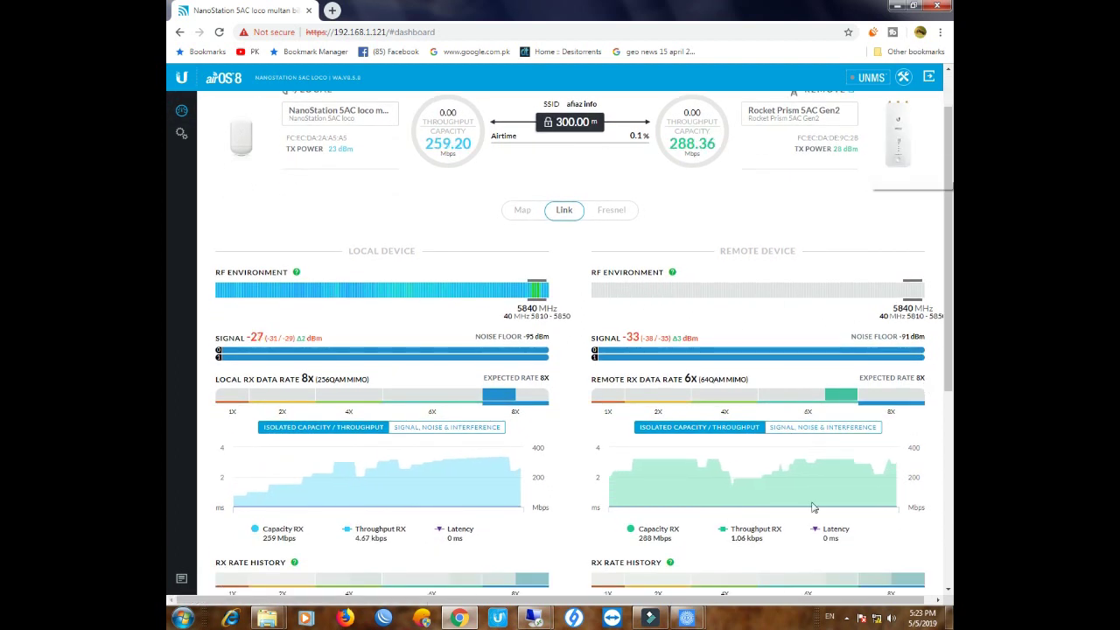
scroll(810, 505, down, 3)
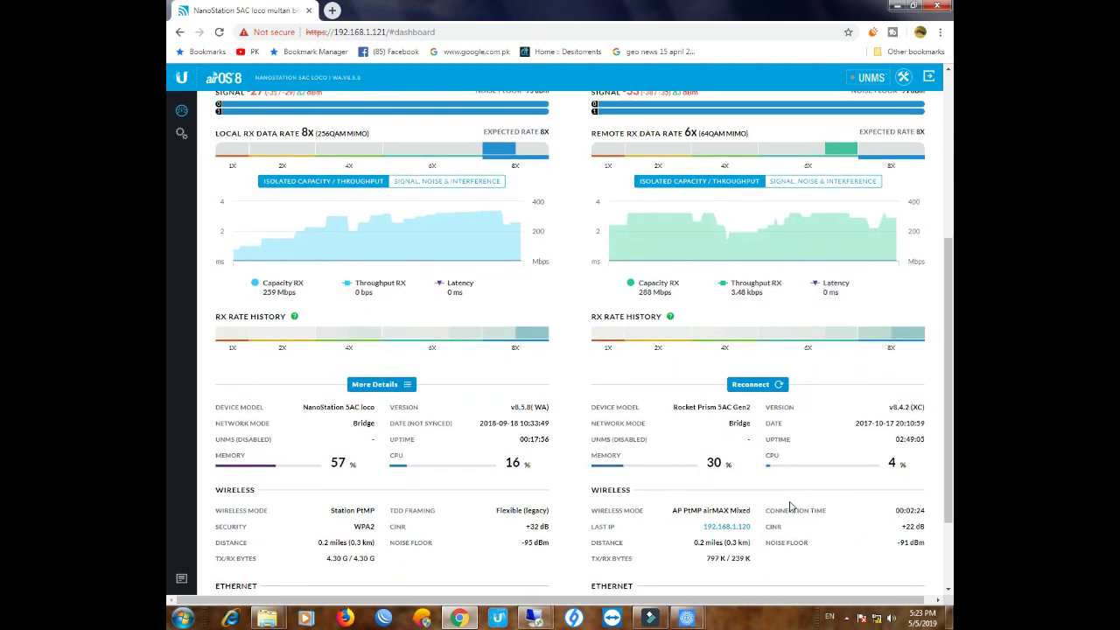
scroll(790, 507, down, 1)
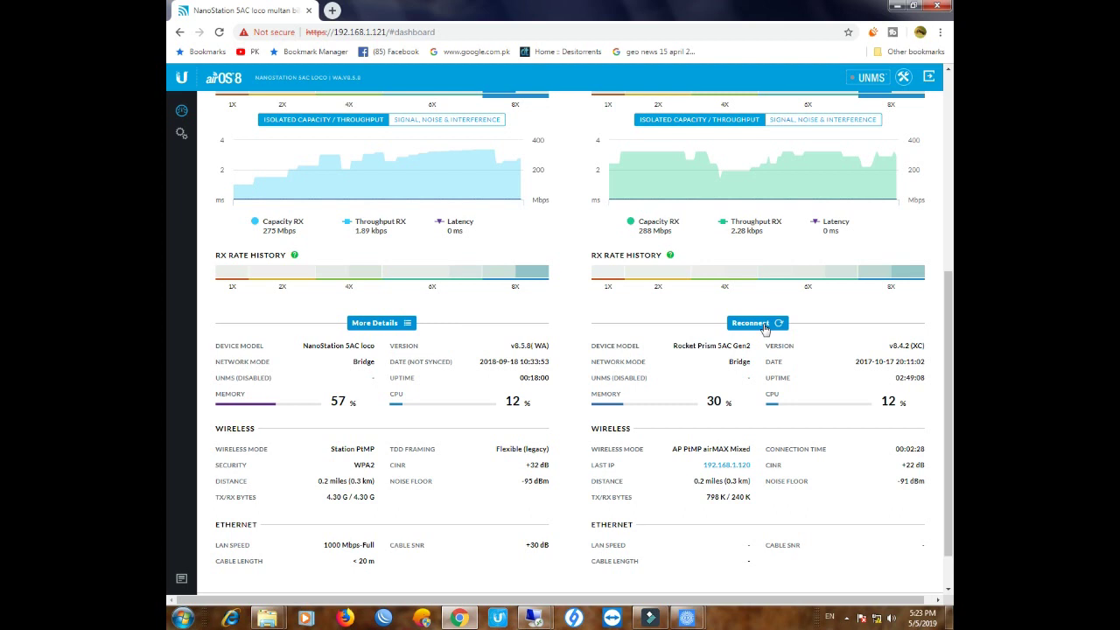
scroll(763, 311, up, 5)
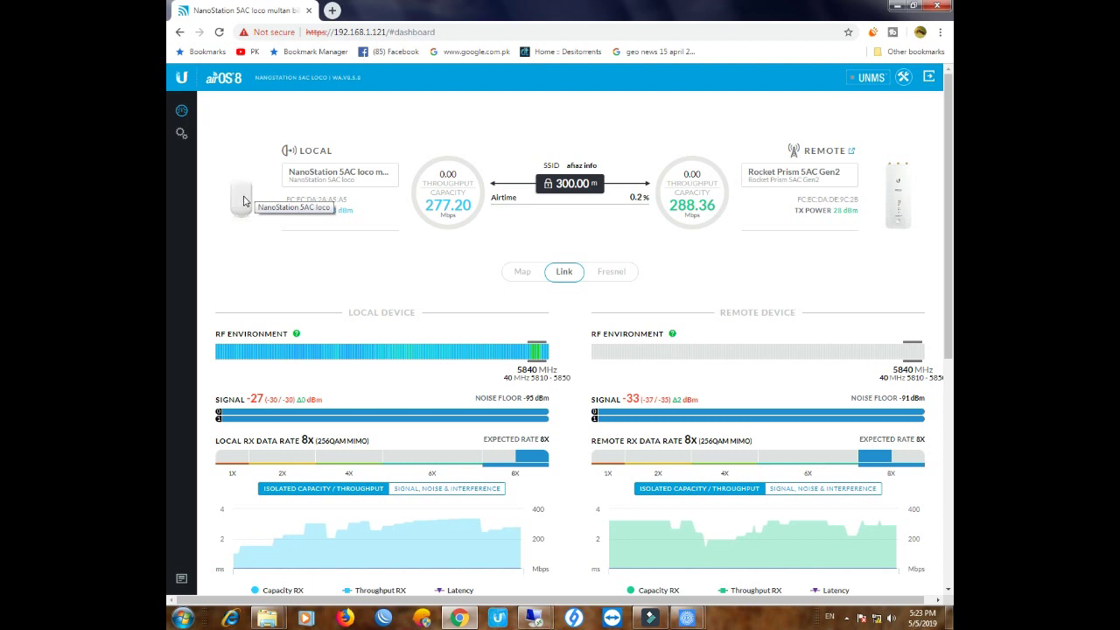
double_click(328, 150)
drag(795, 152, 845, 148)
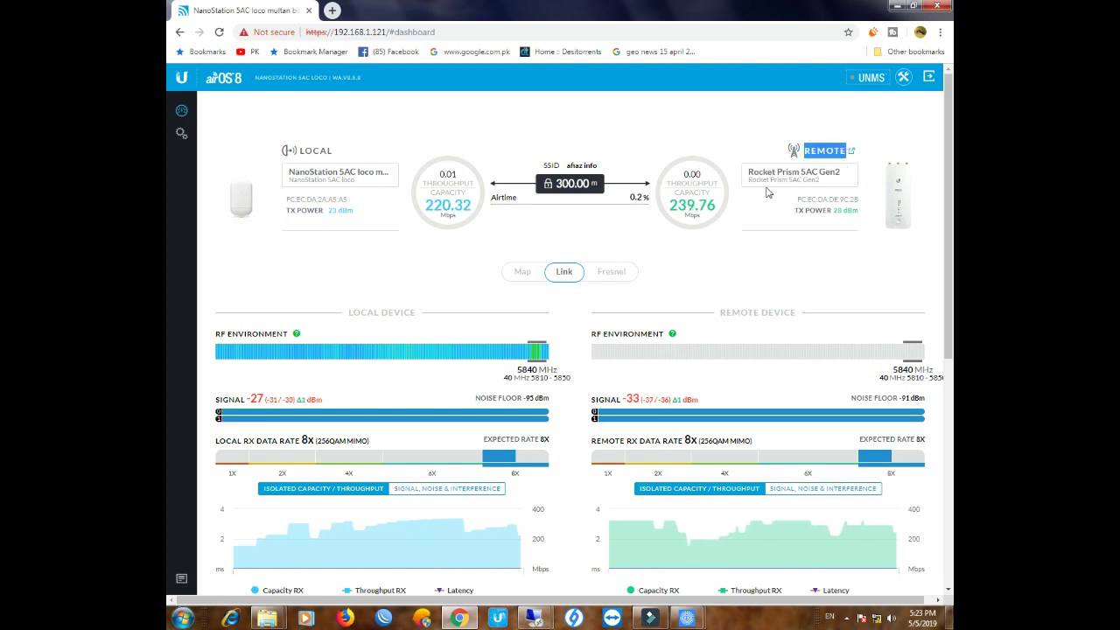
scroll(872, 311, down, 5)
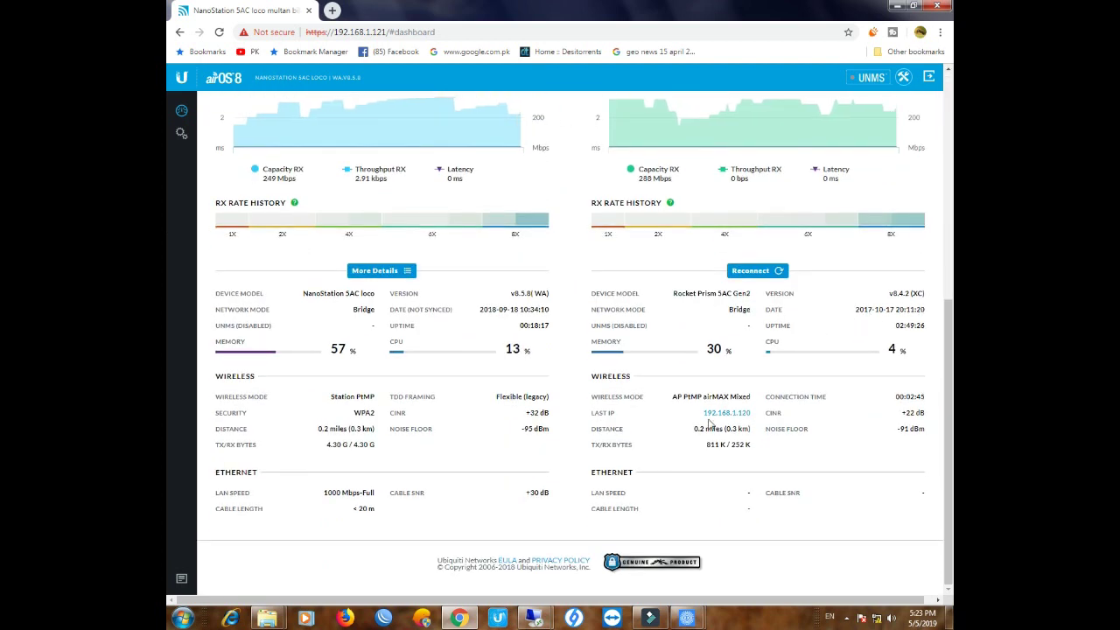
drag(704, 420, 754, 418)
double_click(748, 417)
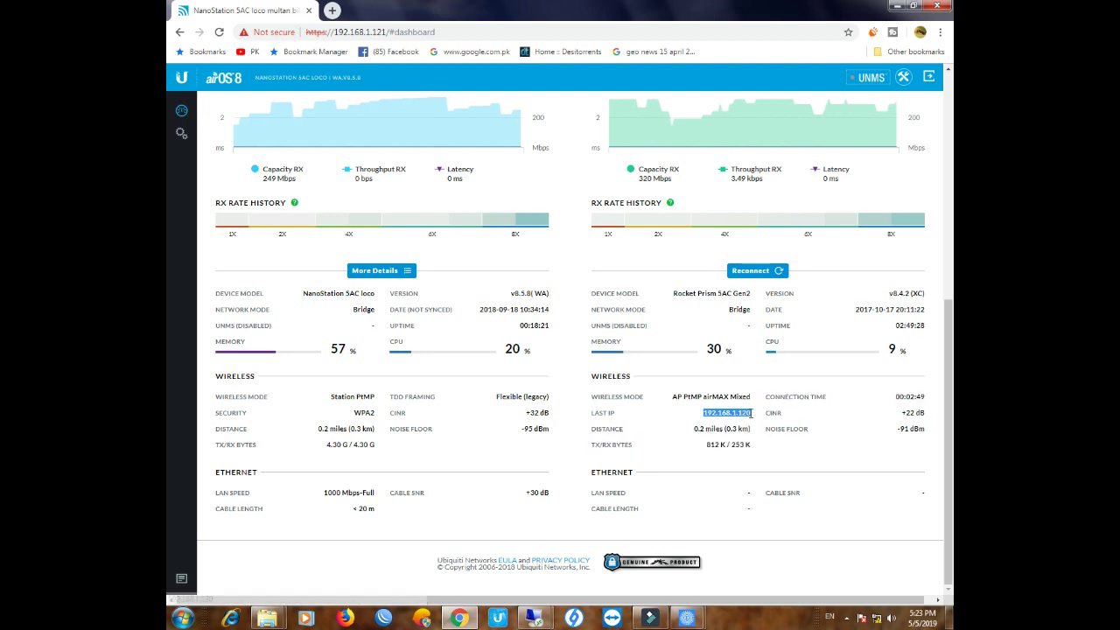
Open the Rocket Prism at 192.168.1.120, log in, and find the NanoStation at 192.168.1.121
click(735, 418)
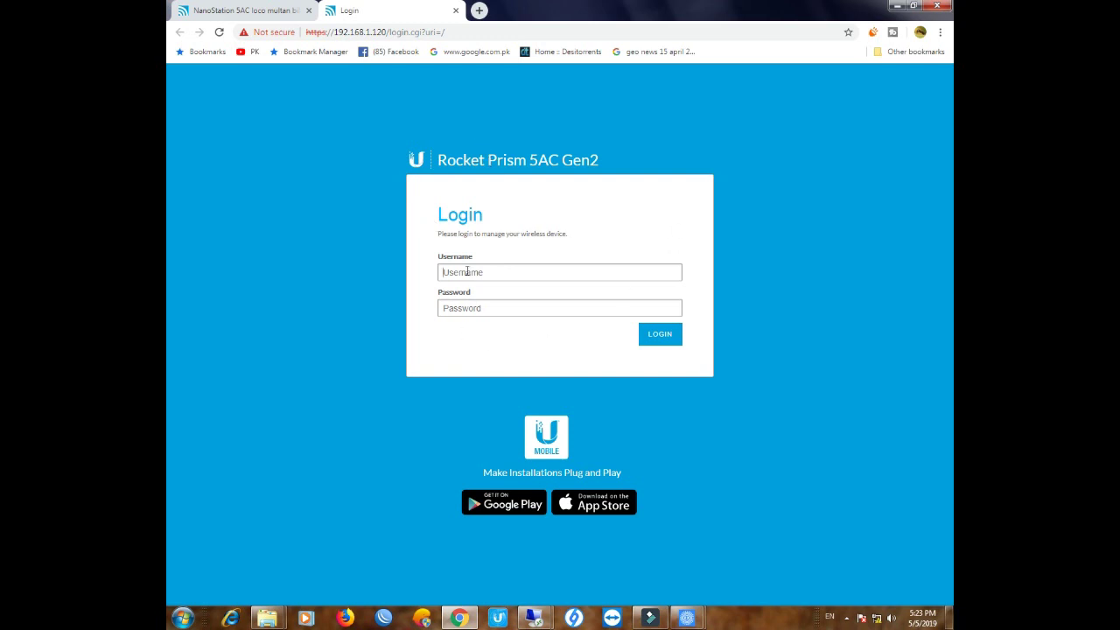
key(Return)
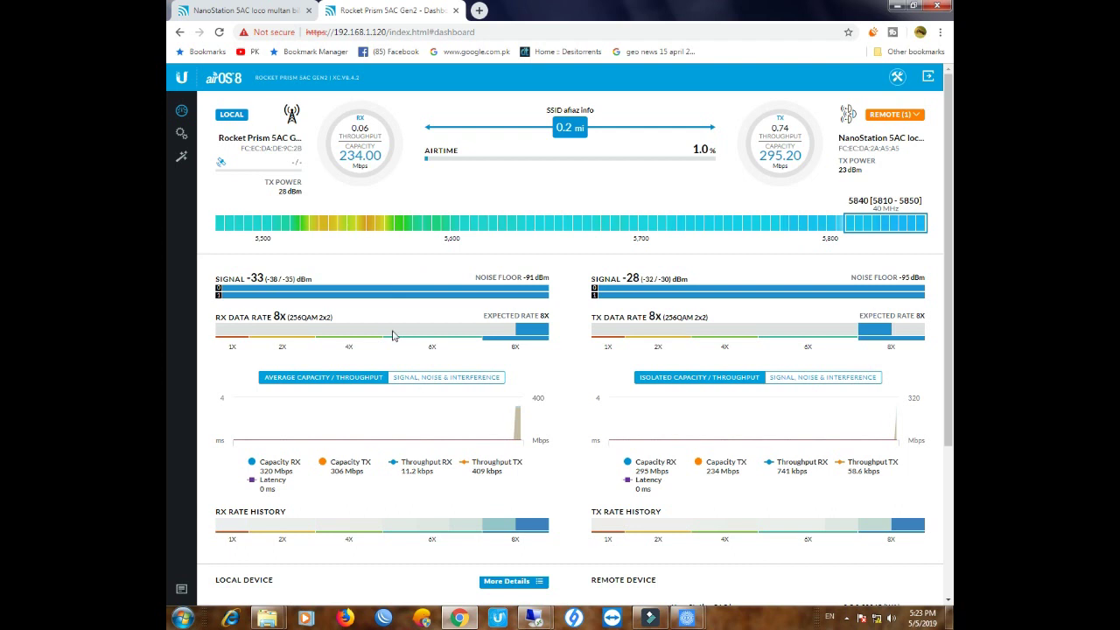
scroll(417, 396, down, 3)
scroll(417, 396, down, 2)
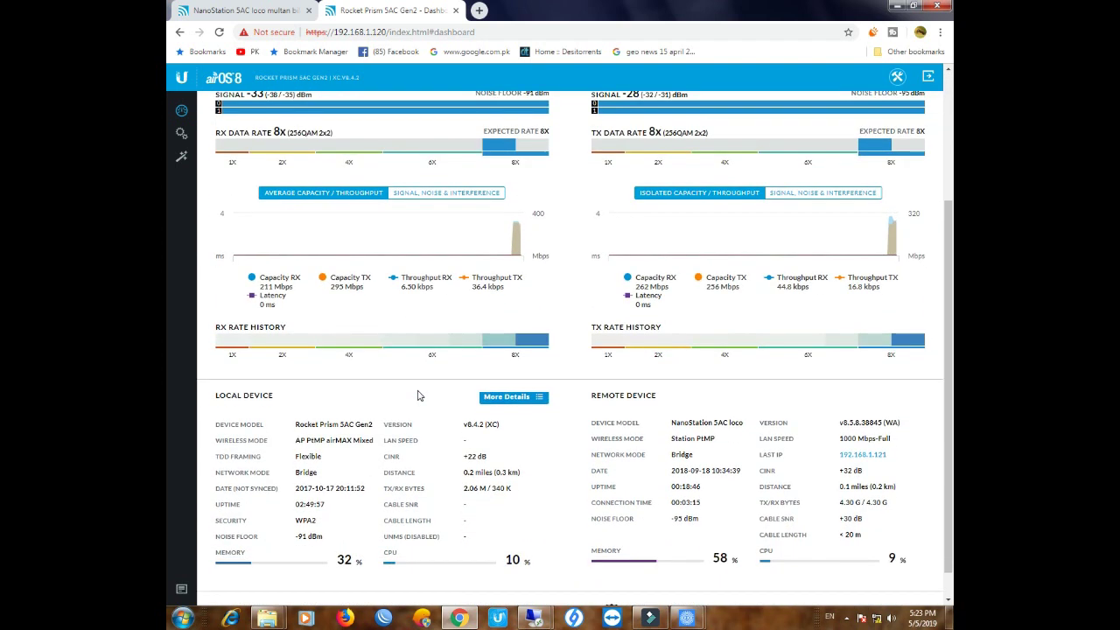